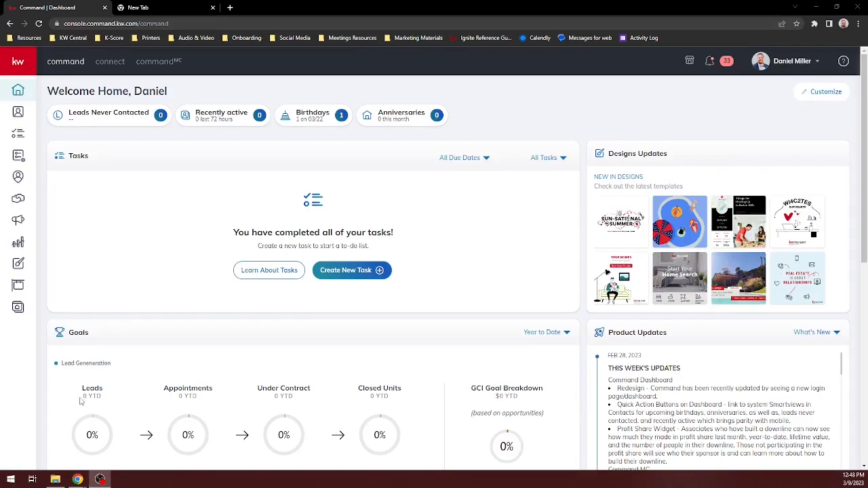
# Create a new email design from blank and name it Urgent Update
pyautogui.click(20, 265)
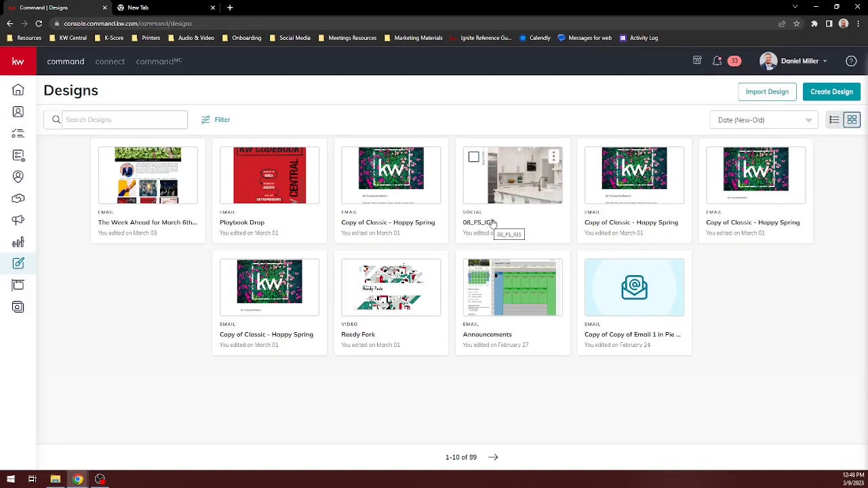
pyautogui.click(831, 95)
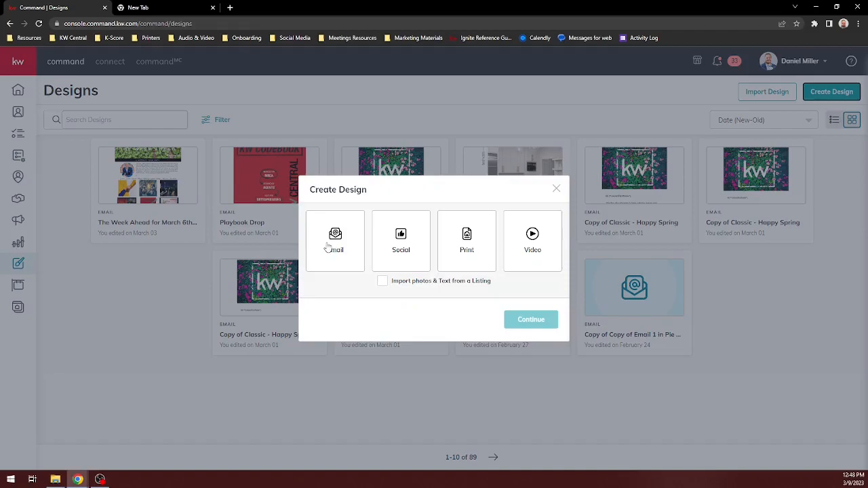
pyautogui.click(329, 248)
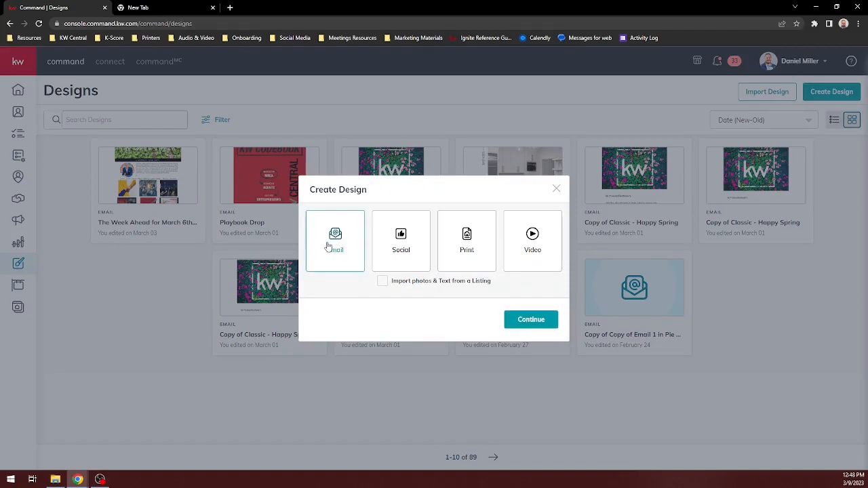
pyautogui.click(541, 322)
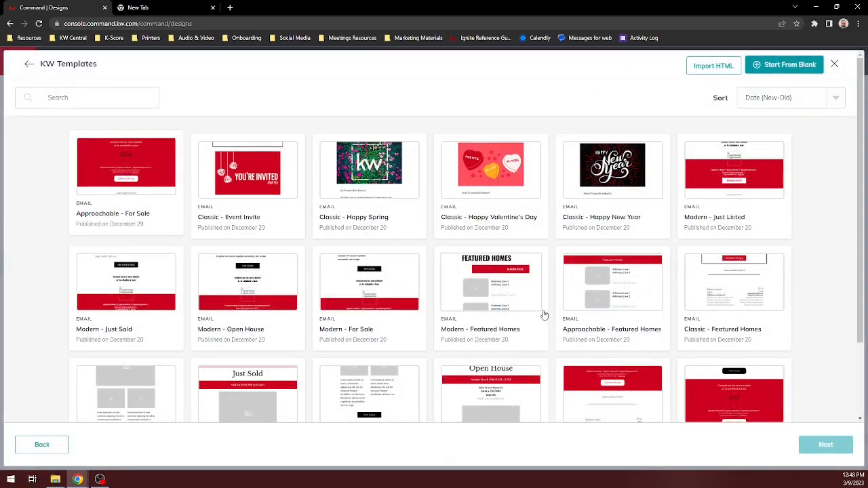
pyautogui.scroll(-3, 226, 245)
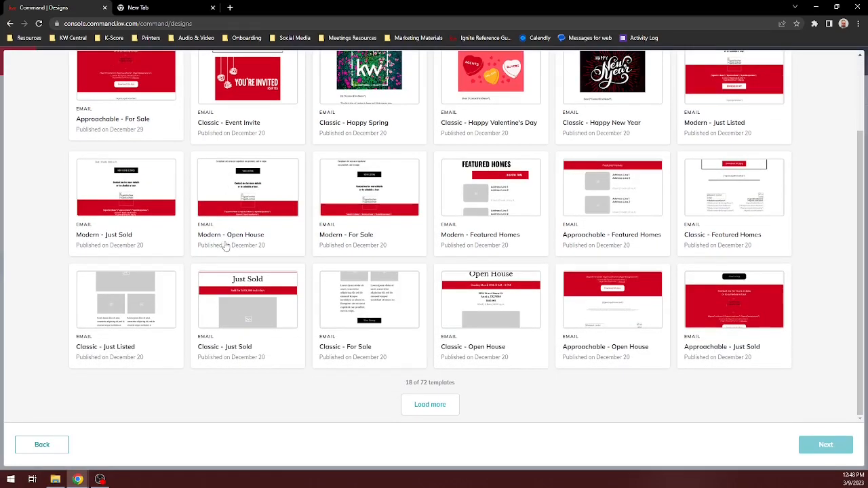
pyautogui.scroll(3, 226, 246)
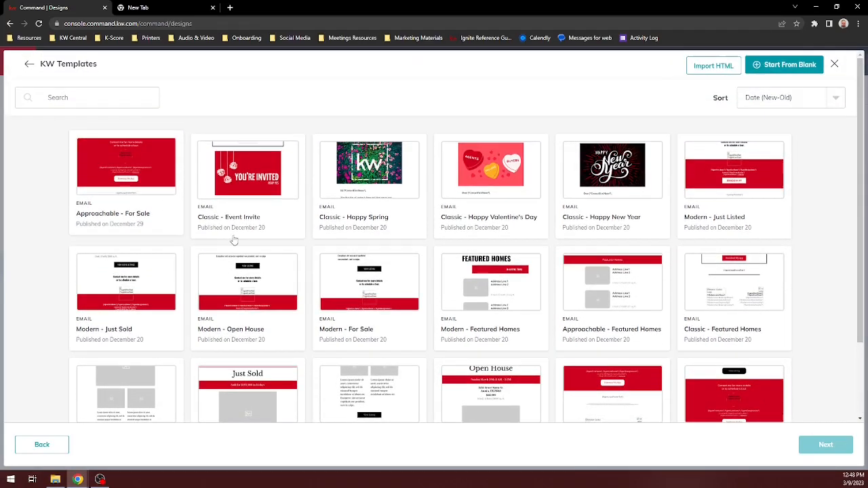
pyautogui.click(766, 67)
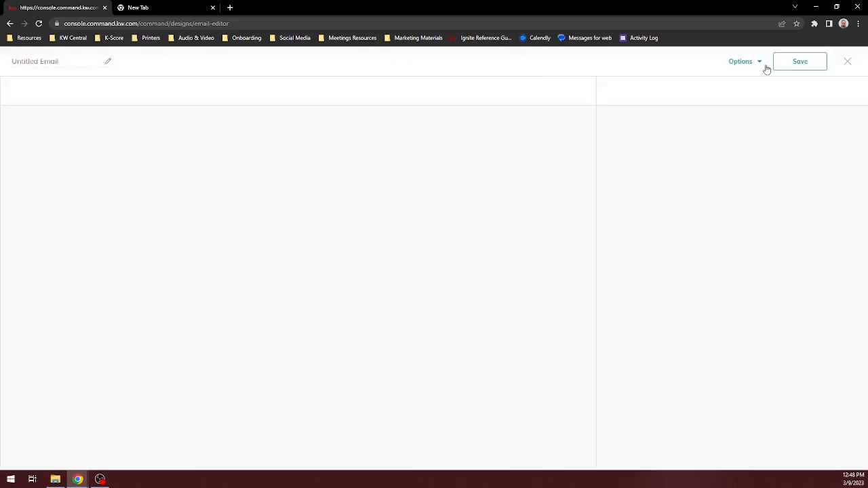
pyautogui.click(59, 65)
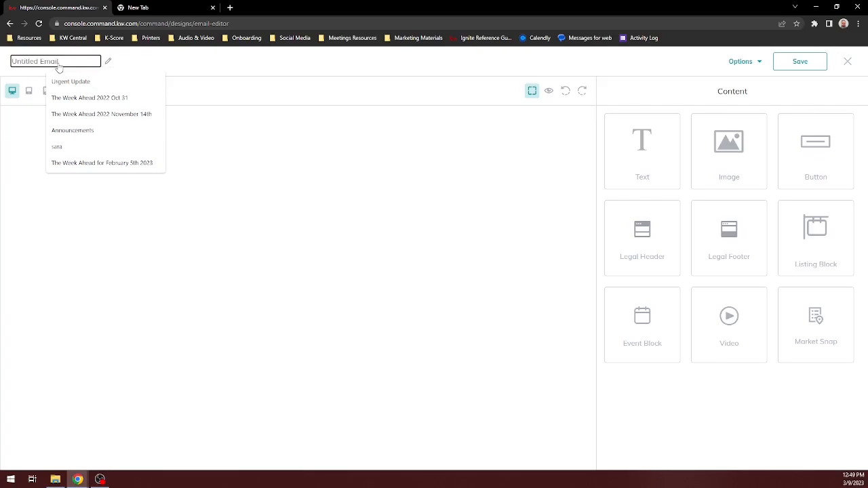
pyautogui.write('Urgent Update')
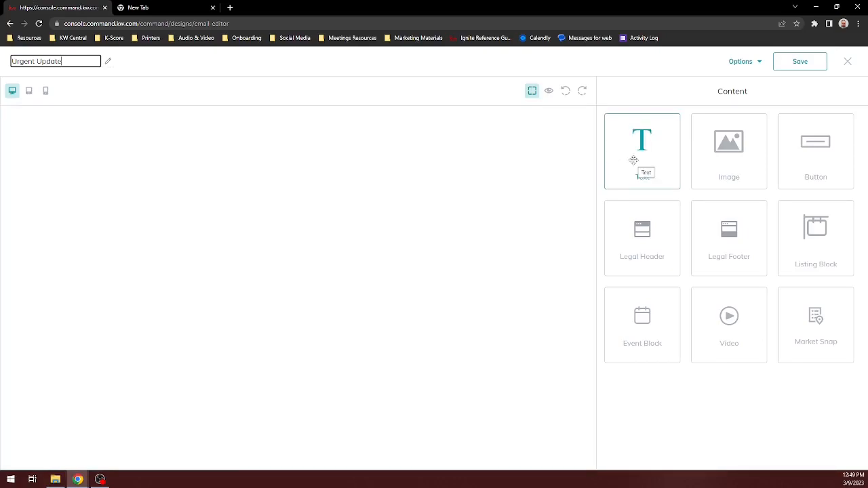
# Add a text block to the email body reading "Urgent Update on Upcoming Events"
pyautogui.moveTo(634, 160); pyautogui.dragTo(513, 161)
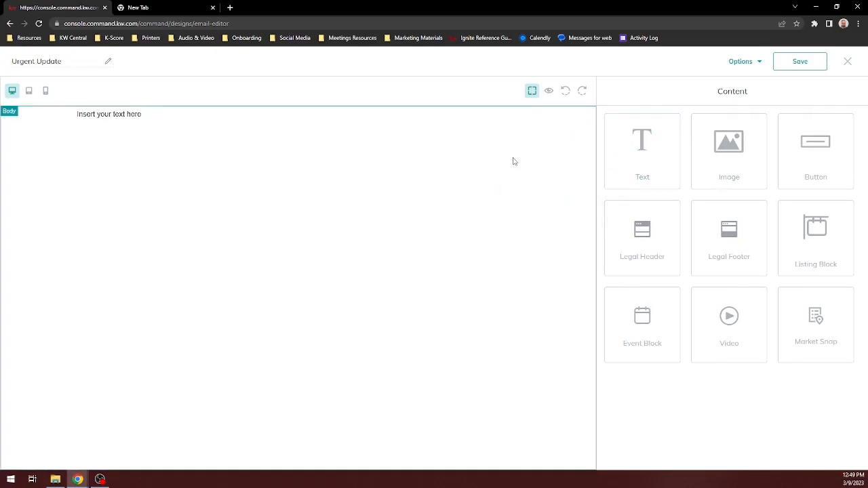
pyautogui.click(158, 120)
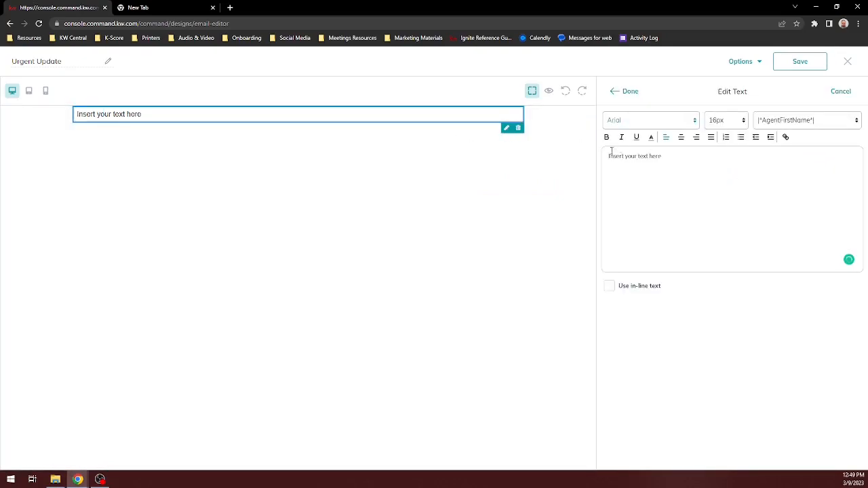
pyautogui.moveTo(714, 157); pyautogui.dragTo(577, 169)
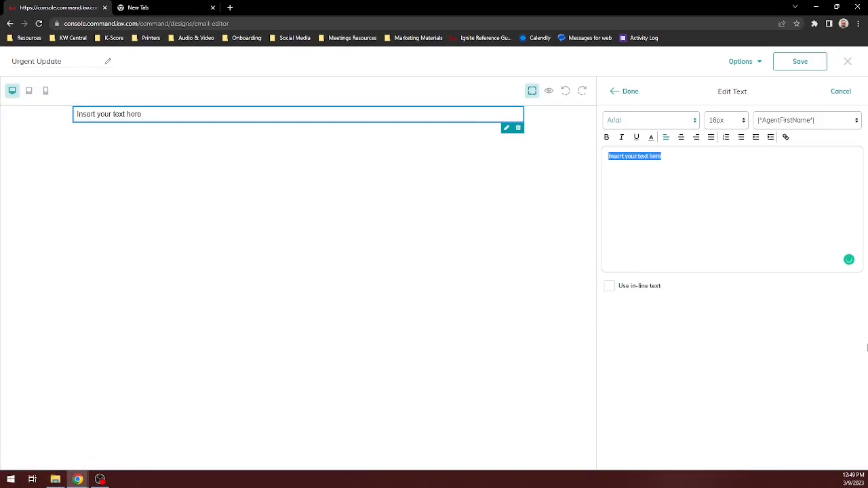
pyautogui.write('U')
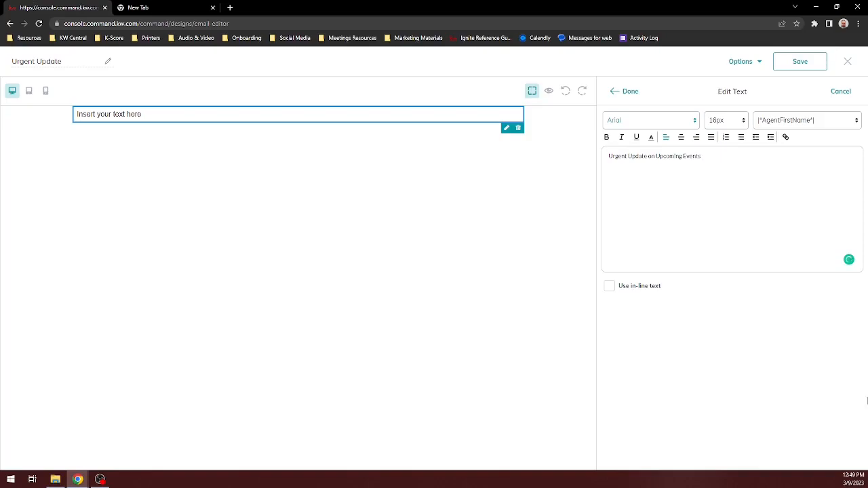
# Format the heading text as centered, 26px and bold, and finish editing the block
pyautogui.moveTo(703, 156); pyautogui.dragTo(609, 157)
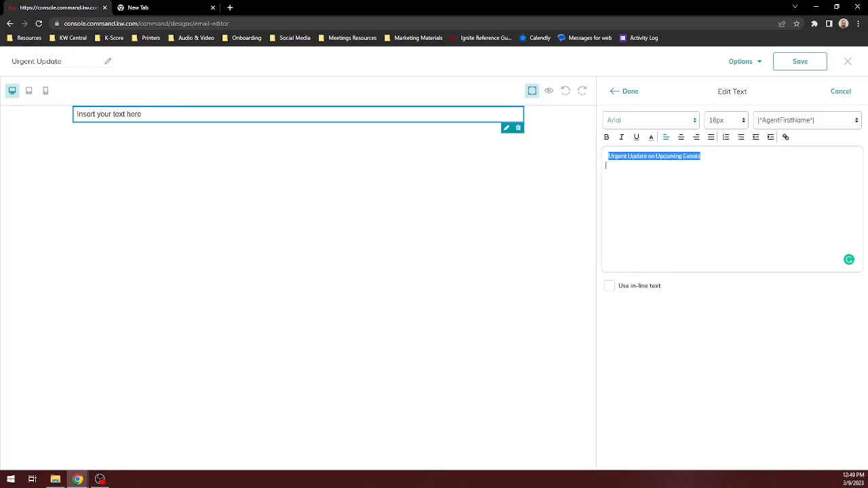
pyautogui.click(681, 137)
pyautogui.click(744, 122)
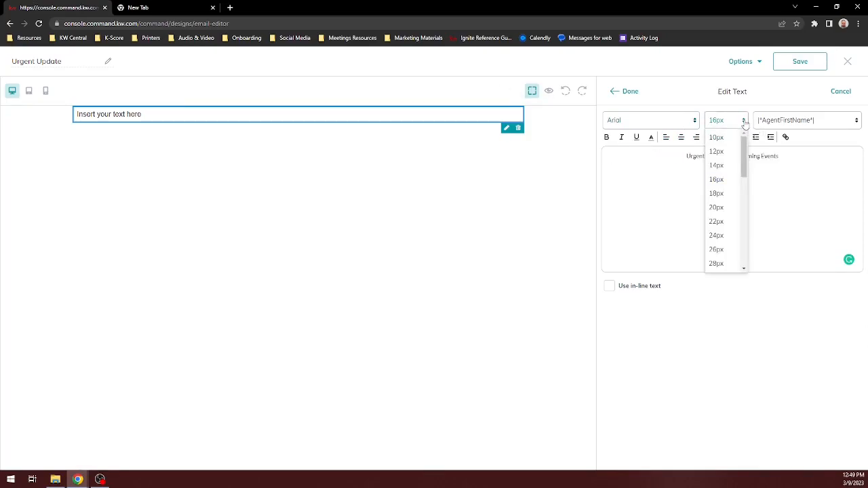
pyautogui.click(722, 248)
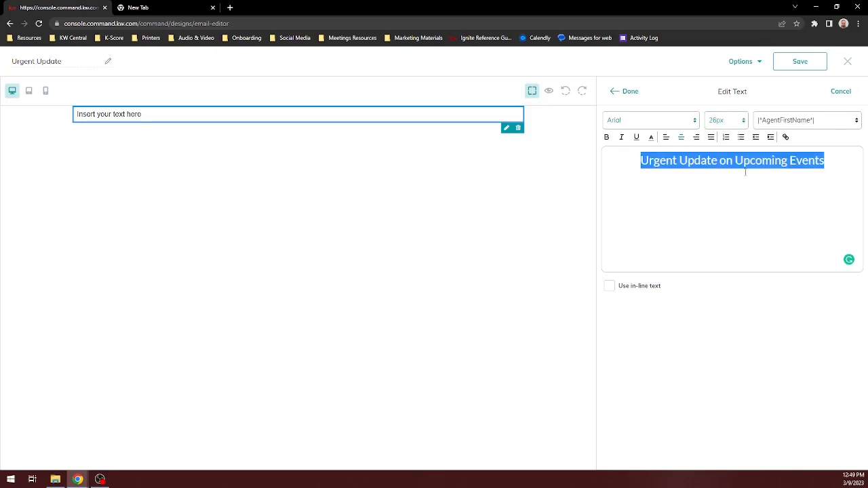
pyautogui.click(607, 137)
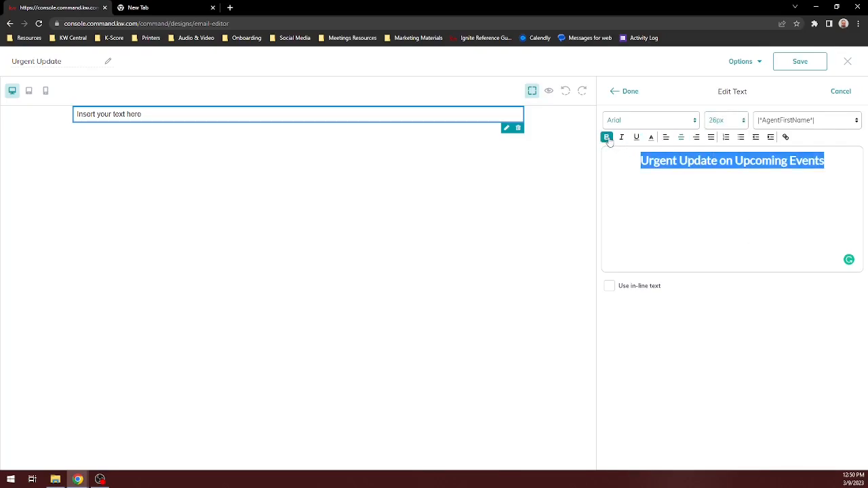
pyautogui.click(746, 192)
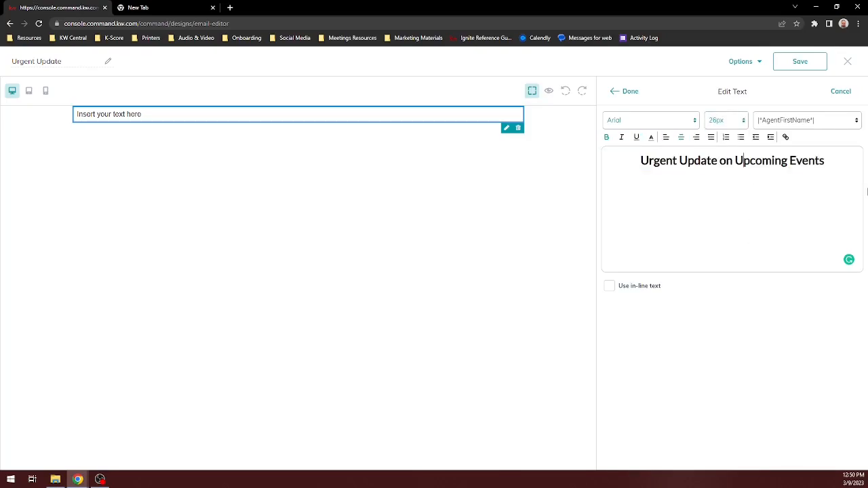
pyautogui.click(630, 95)
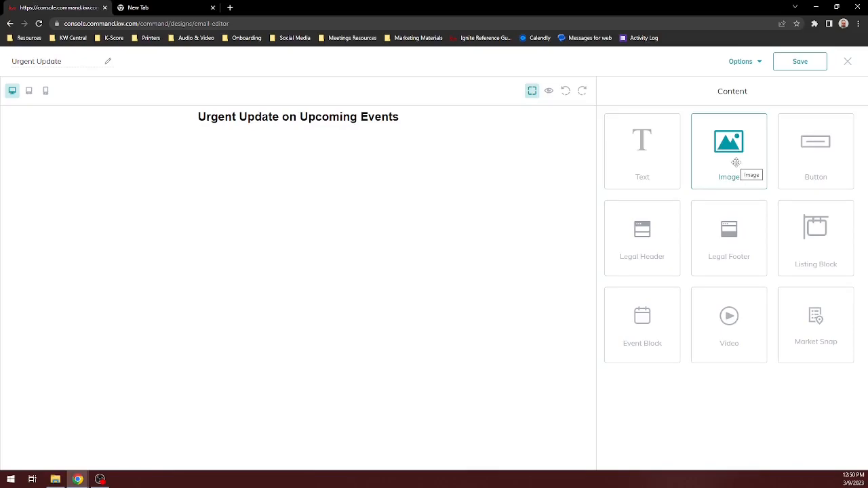
# Place an image block below the heading and delete the portrait banner and both Mastermind flyers from the saved images
pyautogui.moveTo(736, 163); pyautogui.dragTo(306, 225)
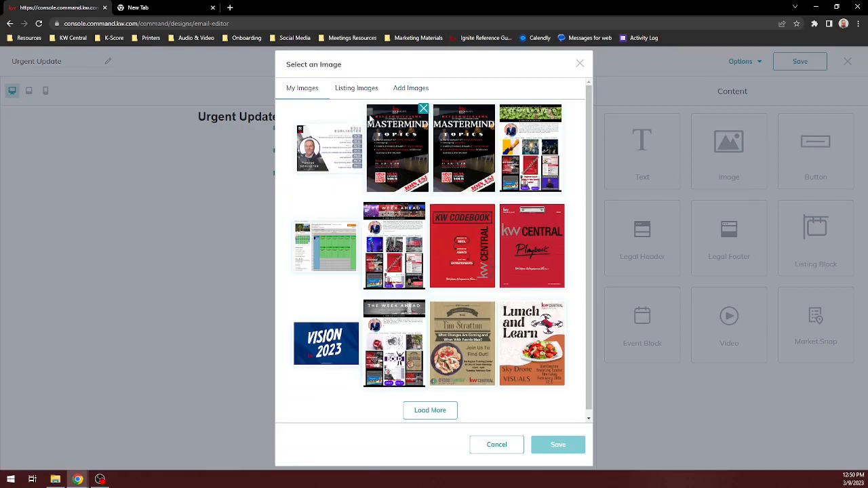
pyautogui.click(356, 129)
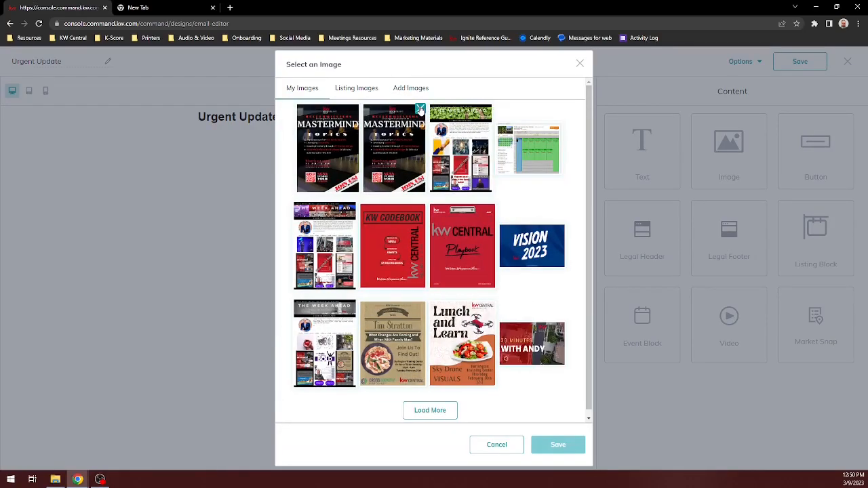
pyautogui.click(421, 109)
pyautogui.click(353, 111)
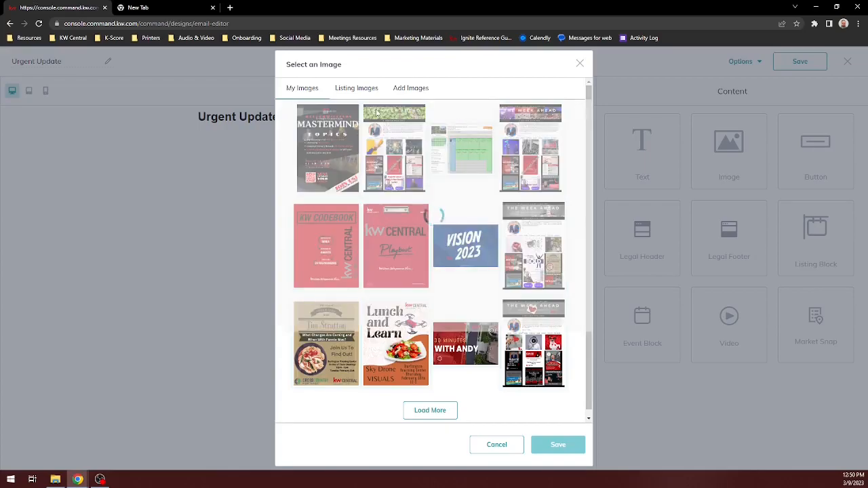
# Upload KWTC Mastermind_0320 from the Downloads folder and insert it as the image below the heading
pyautogui.click(413, 89)
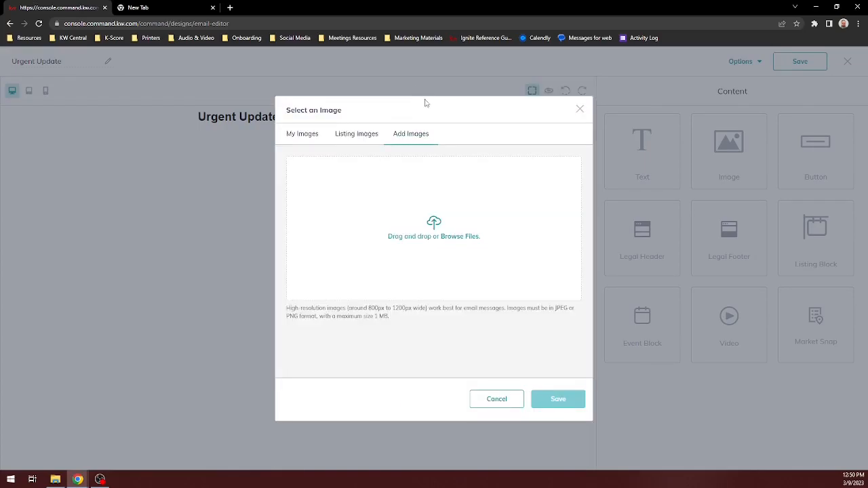
pyautogui.click(435, 227)
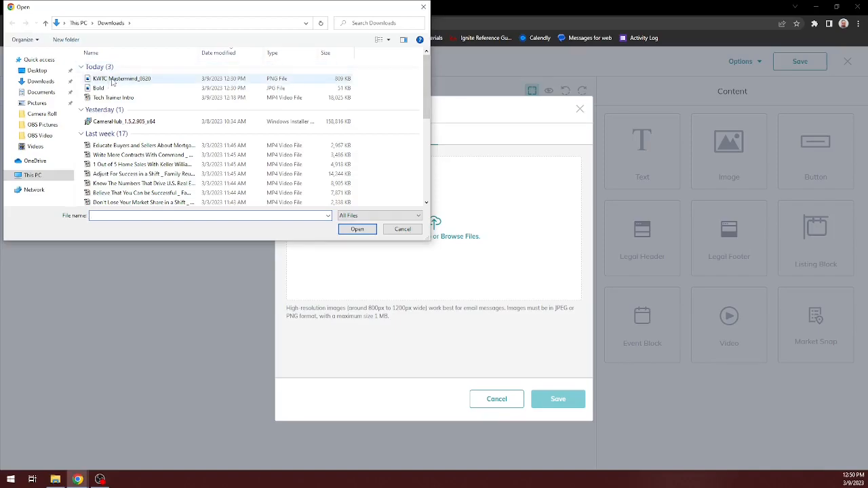
pyautogui.click(117, 80)
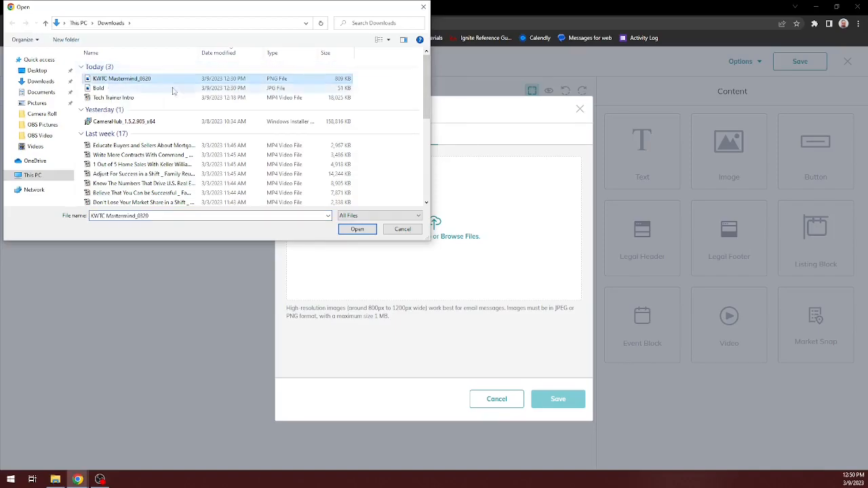
pyautogui.click(357, 230)
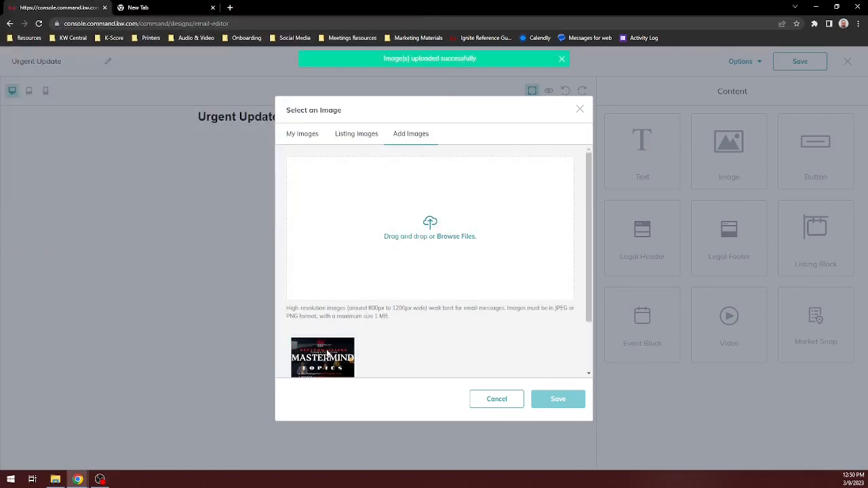
pyautogui.click(333, 360)
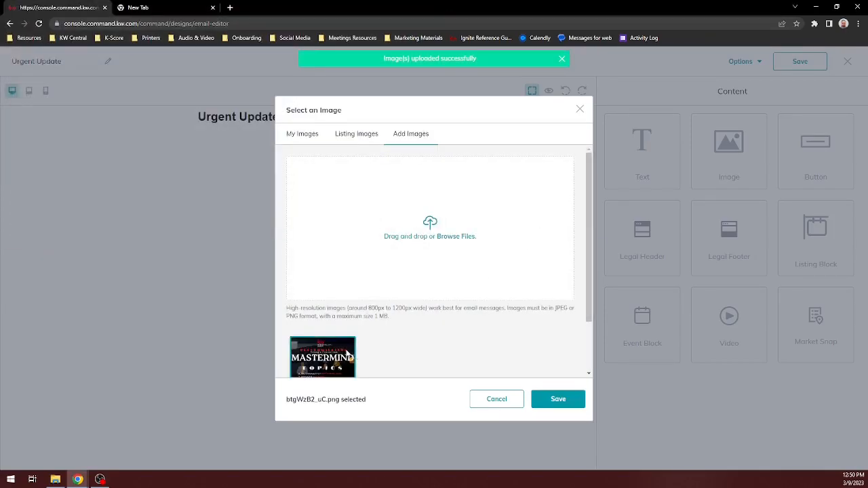
pyautogui.click(558, 400)
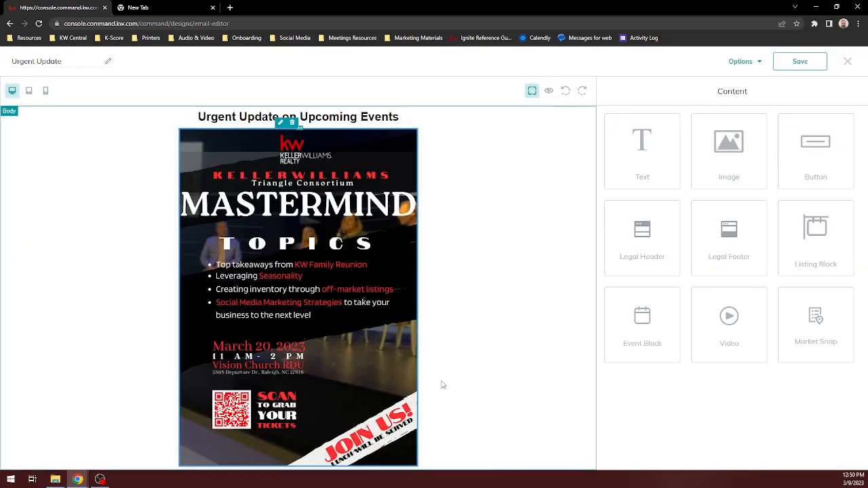
# Add a text block below the Mastermind flyer and select its placeholder text for replacement
pyautogui.moveTo(651, 166); pyautogui.dragTo(396, 448)
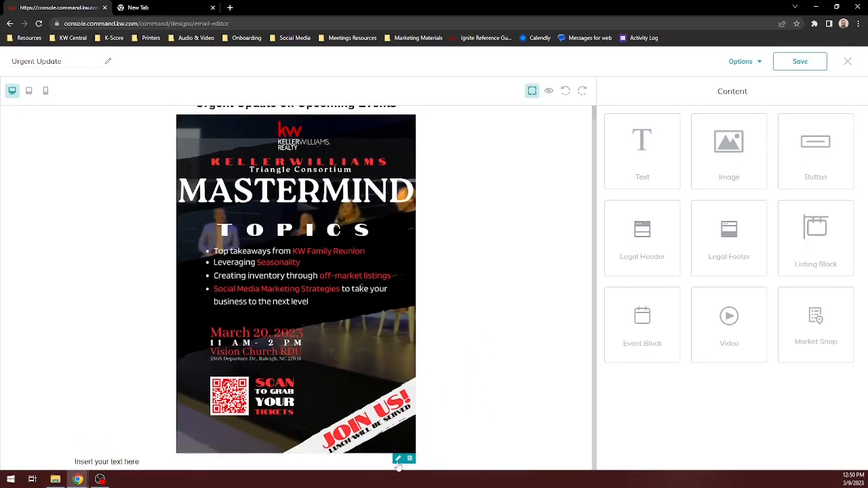
pyautogui.click(283, 464)
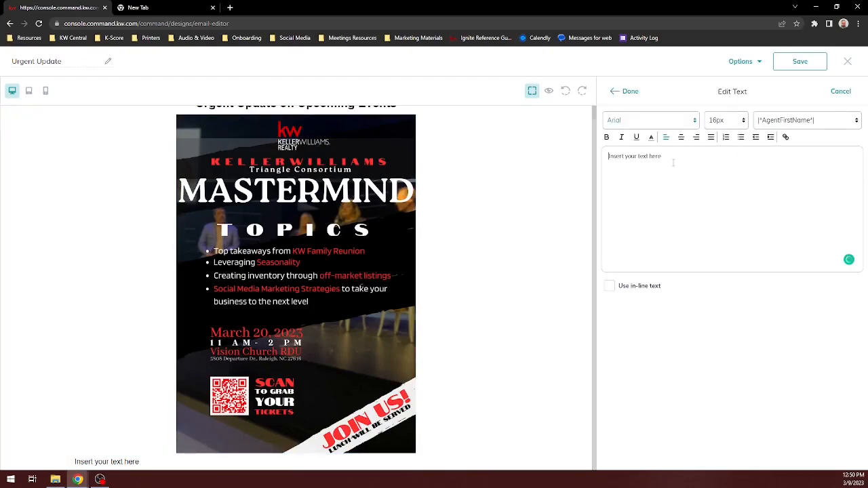
pyautogui.tripleClick(674, 157)
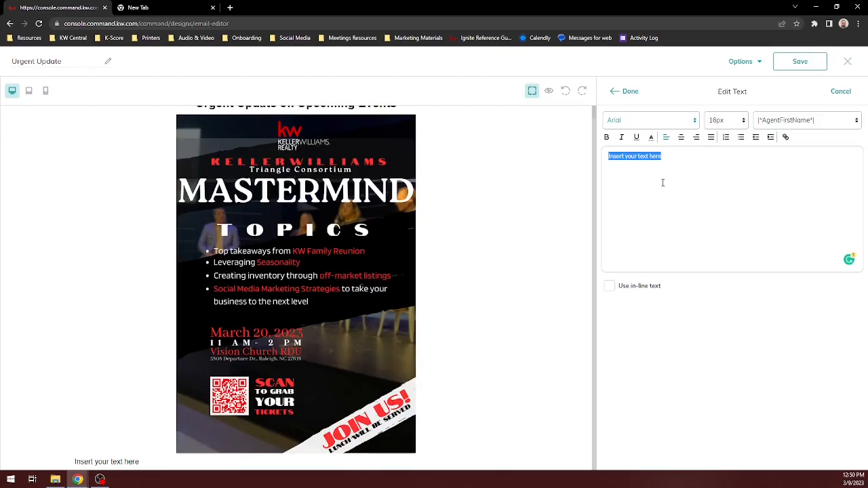
pyautogui.write('To Reg')
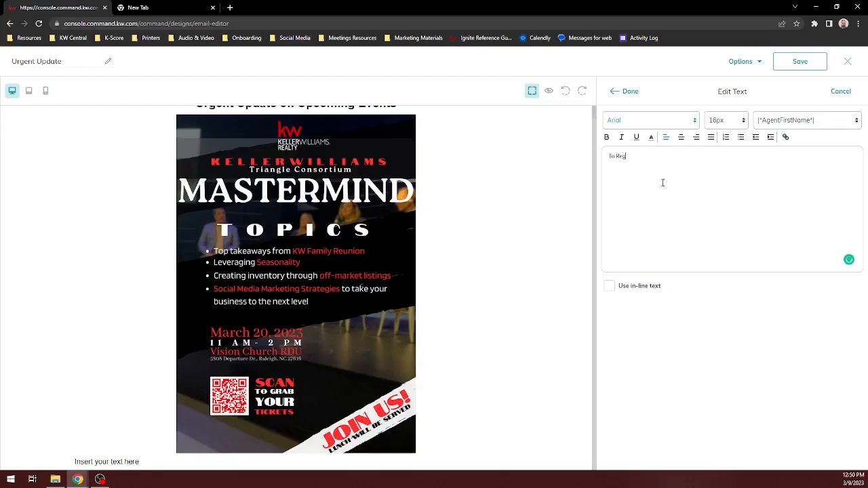
pyautogui.write('ister,')
pyautogui.press('BackSpace')
pyautogui.press('BackSpace')
pyautogui.press('BackSpace')
pyautogui.press('BackSpace')
pyautogui.press('BackSpace')
pyautogui.press('BackSpace')
pyautogui.press('BackSpace')
pyautogui.press('BackSpace')
pyautogui.press('BackSpace')
pyautogui.press('BackSpace')
pyautogui.press('BackSpace')
pyautogui.press('BackSpace')
# Enter "Click Here to Register for Triangle Consortium Mastermind" in the text block below the flyer and center it
pyautogui.write('Click Here to Register for Triangle Consort')
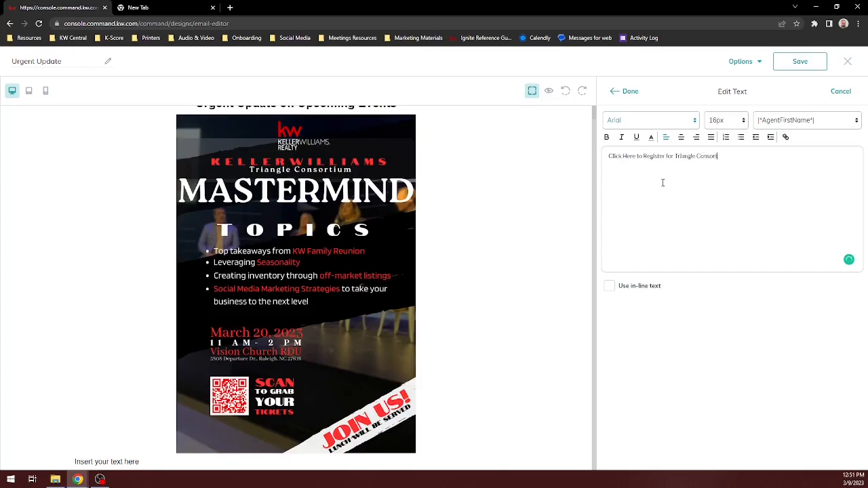
pyautogui.write('ium Mastermind')
pyautogui.click(681, 137)
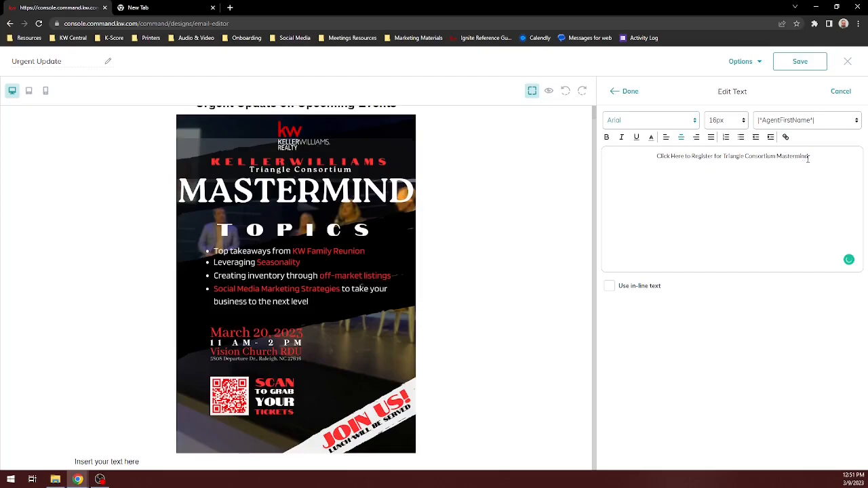
pyautogui.moveTo(809, 157); pyautogui.dragTo(655, 159)
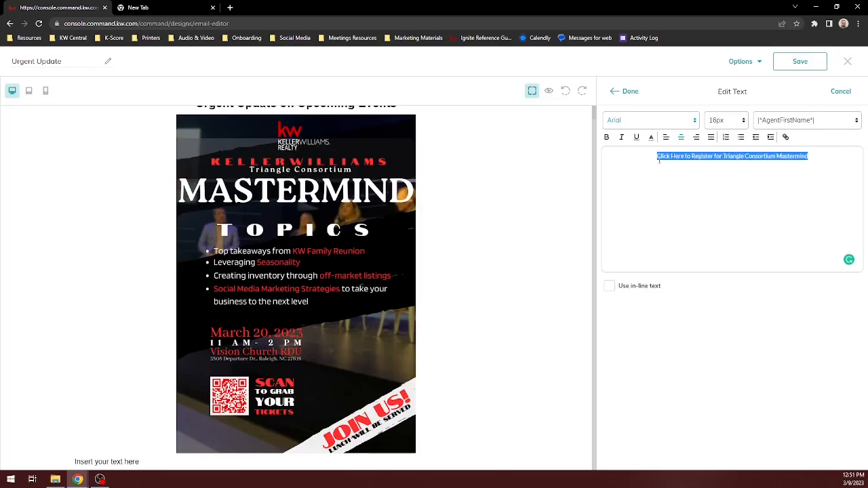
pyautogui.click(786, 138)
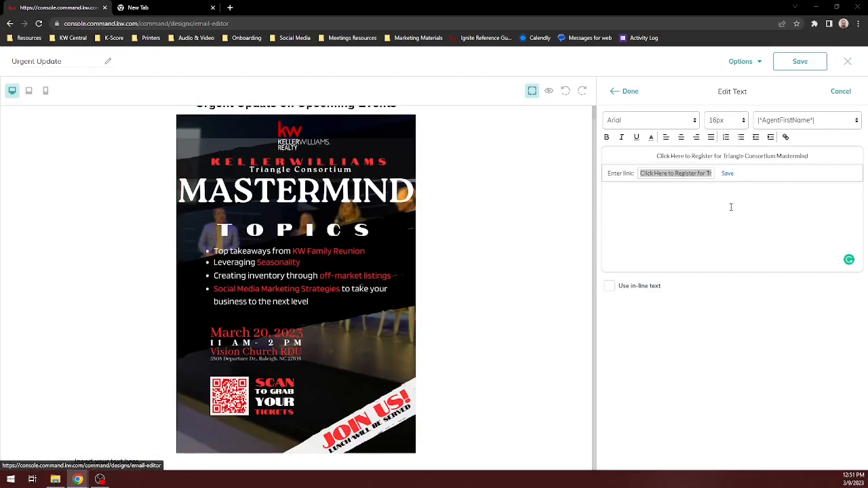
pyautogui.click(707, 175)
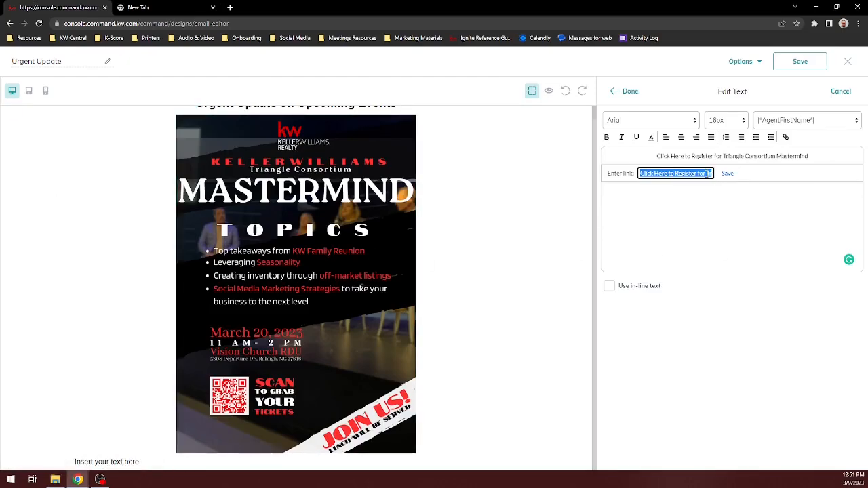
pyautogui.hotkey('ctrl', 'v')
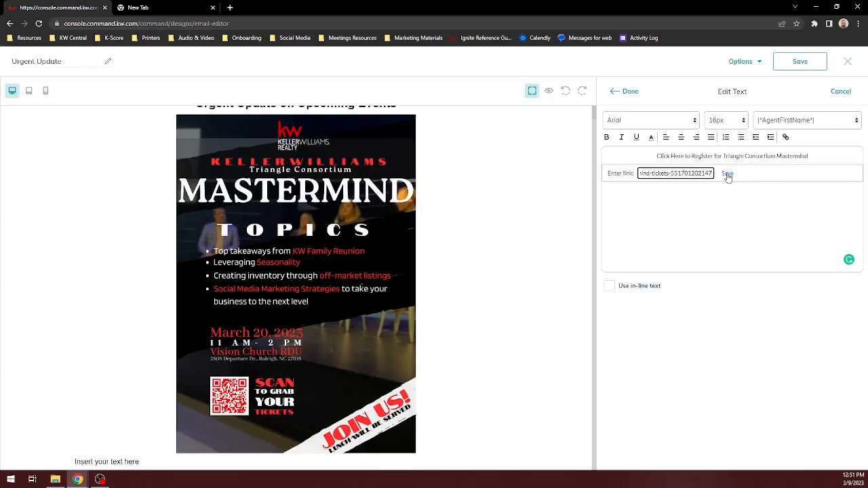
pyautogui.click(727, 175)
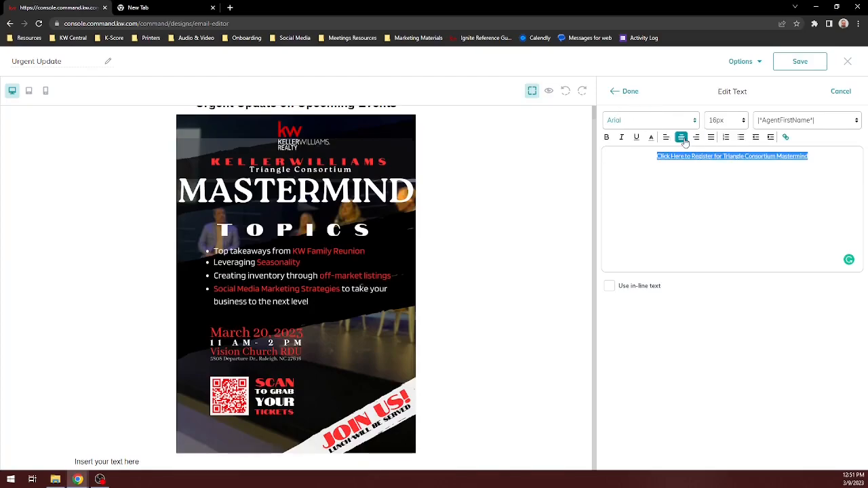
pyautogui.click(631, 91)
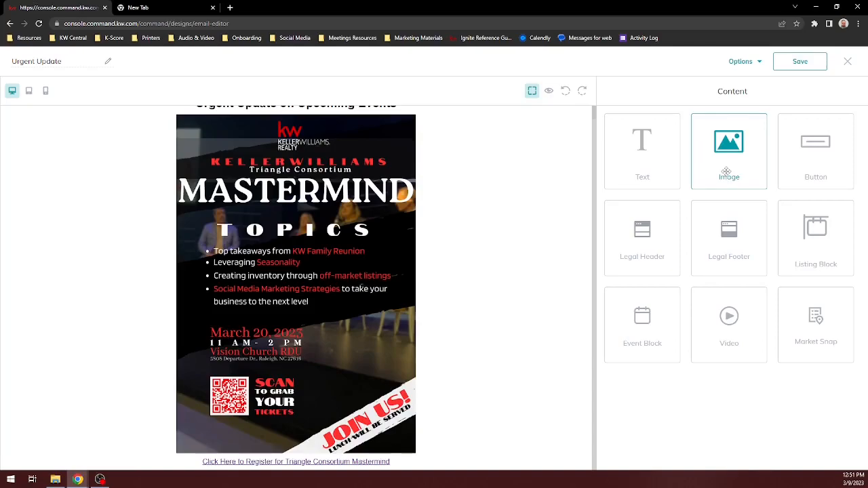
# Add an image block below the Mastermind registration link, upload Bold from the Downloads folder and insert it
pyautogui.moveTo(726, 171); pyautogui.dragTo(269, 474)
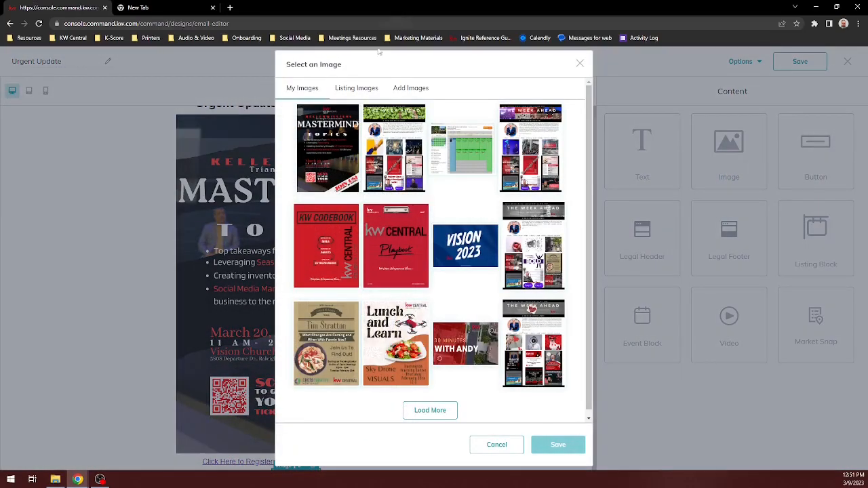
pyautogui.click(415, 90)
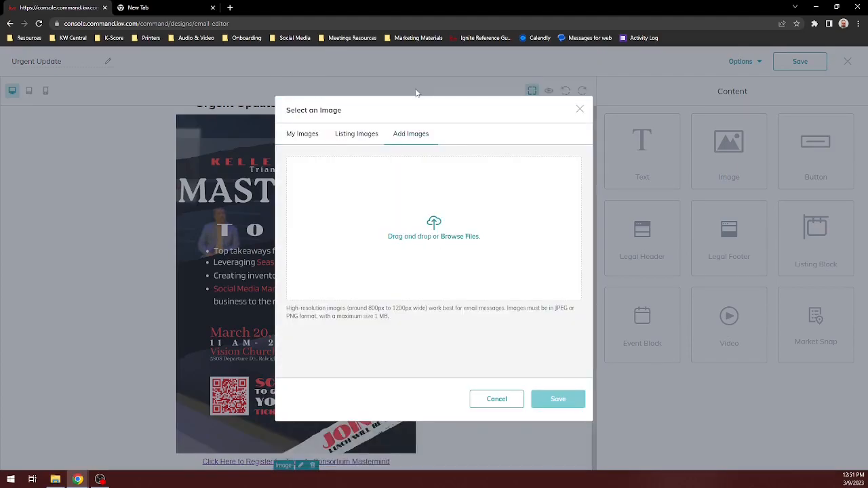
pyautogui.click(436, 222)
pyautogui.click(101, 90)
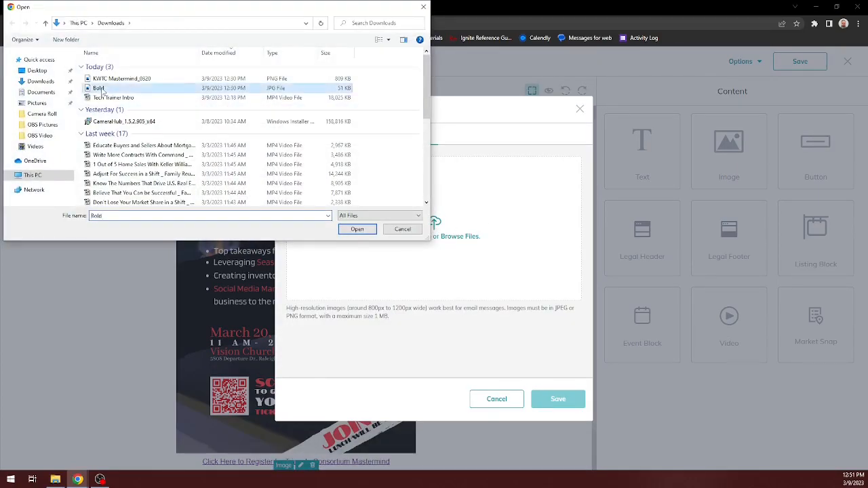
pyautogui.click(357, 230)
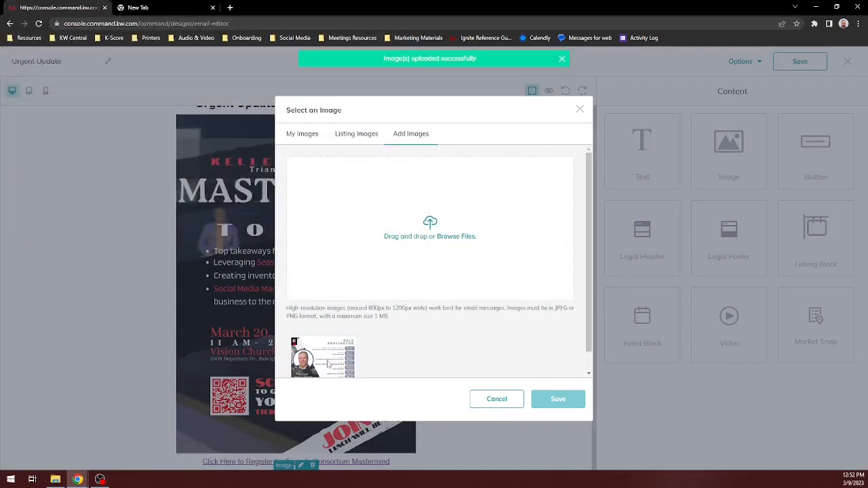
pyautogui.click(328, 364)
pyautogui.click(558, 400)
# Add a text block below the BOLD Burlington image and center its text
pyautogui.scroll(-3, 366, 260)
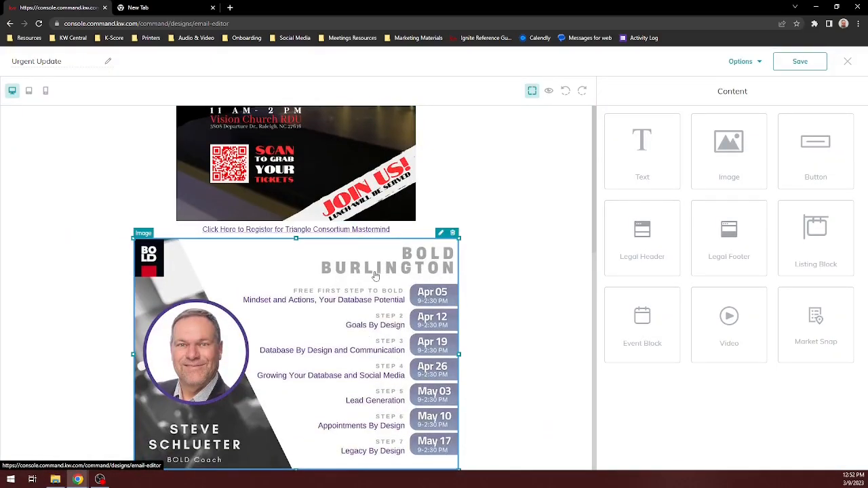
pyautogui.moveTo(631, 159); pyautogui.dragTo(355, 454)
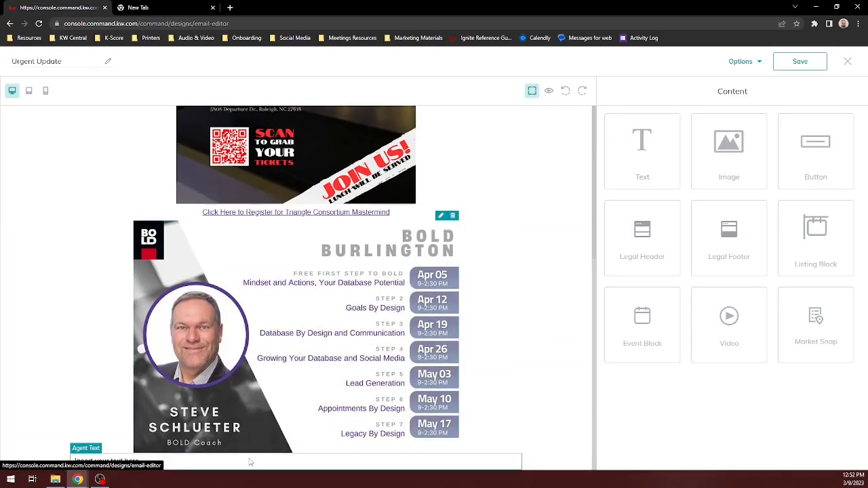
pyautogui.click(251, 464)
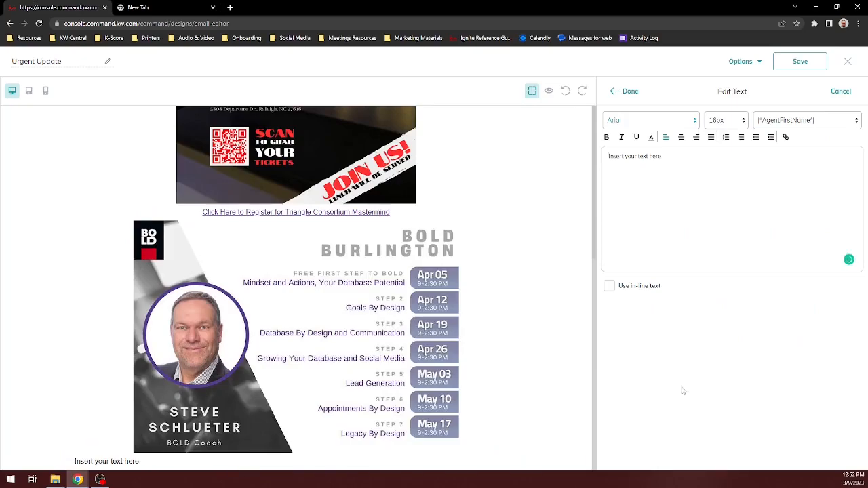
pyautogui.click(681, 137)
# Replace the placeholder text below the BOLD Burlington image with two lines, "Register For Session 1" and "Register For Sessions 2-6"
pyautogui.moveTo(759, 156); pyautogui.dragTo(702, 169)
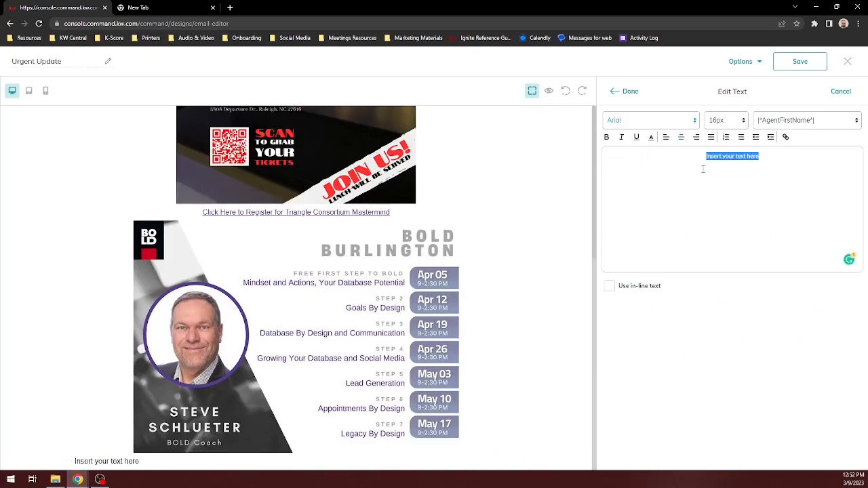
pyautogui.write('Register For Session 1Register')
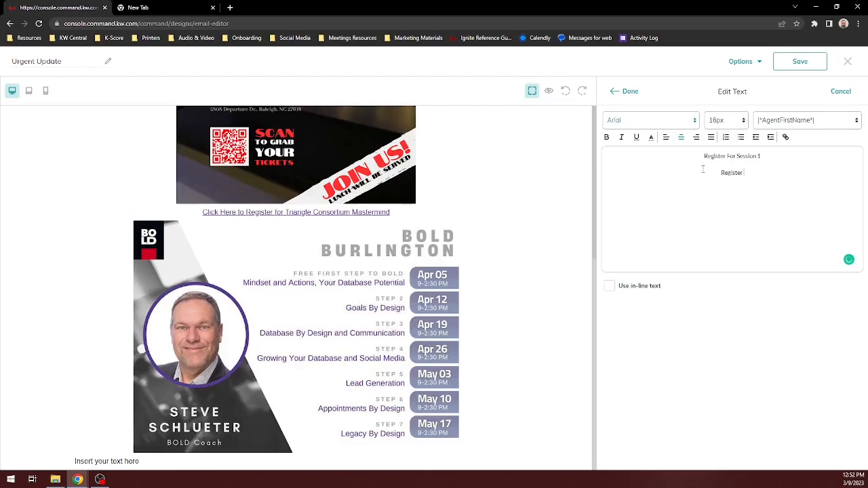
pyautogui.write(' fo')
pyautogui.write(' For Sess')
pyautogui.press('BackSpace')
pyautogui.press('BackSpace')
pyautogui.press('BackSpace')
pyautogui.press('BackSpace')
pyautogui.write('Sessions 2-6')
# Link the "Register For Session 1" line to the copied eventscloud.com event registration address
pyautogui.moveTo(774, 156); pyautogui.dragTo(702, 156)
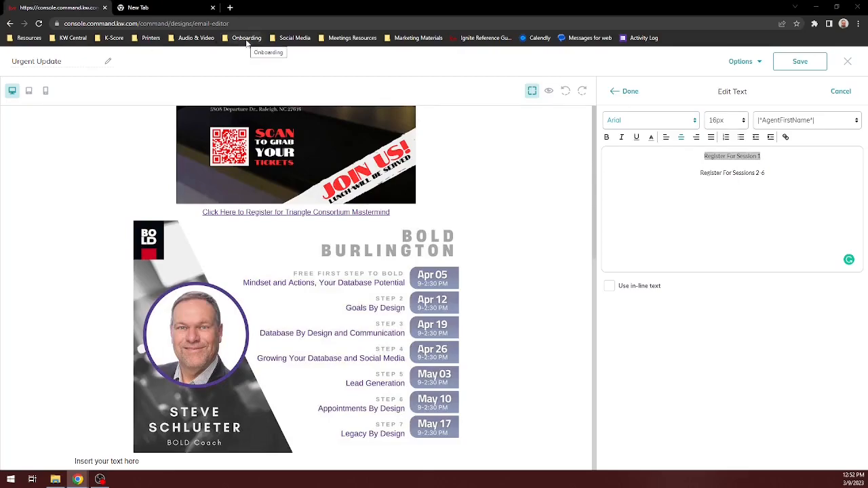
pyautogui.rightClick(732, 160)
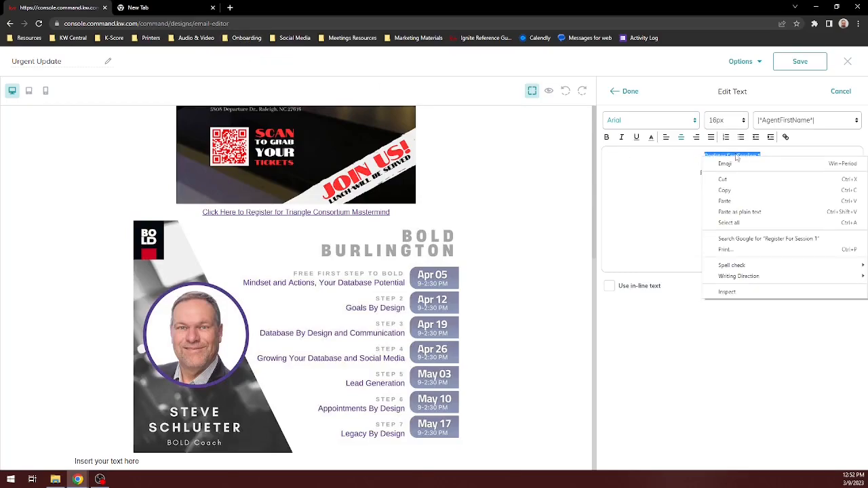
pyautogui.click(699, 173)
pyautogui.moveTo(771, 159); pyautogui.dragTo(706, 157)
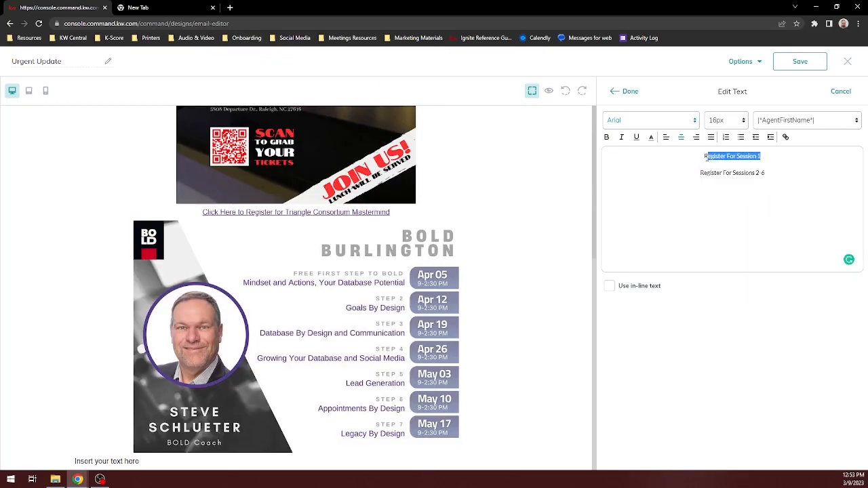
pyautogui.click(786, 137)
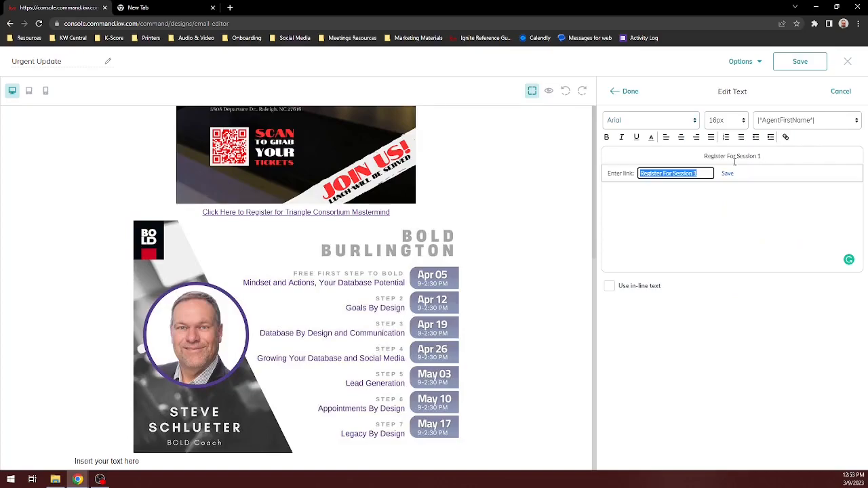
pyautogui.rightClick(681, 172)
pyautogui.click(717, 216)
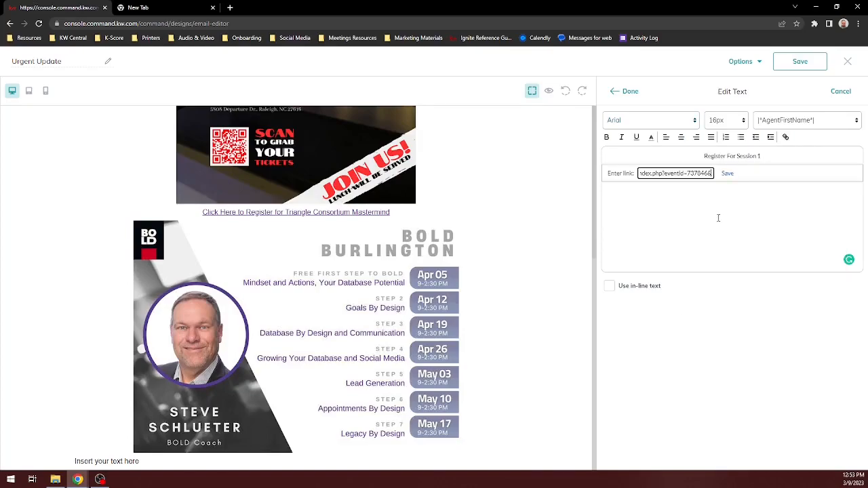
pyautogui.click(727, 174)
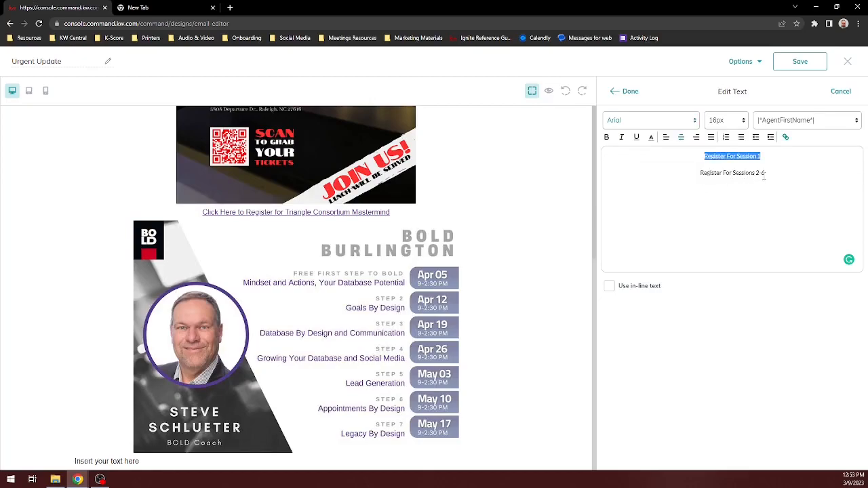
# Link the "Register For Sessions 2-6" line to the copied address ending in ehome/737868/1210409 and finish editing the text block
pyautogui.moveTo(768, 174); pyautogui.dragTo(703, 177)
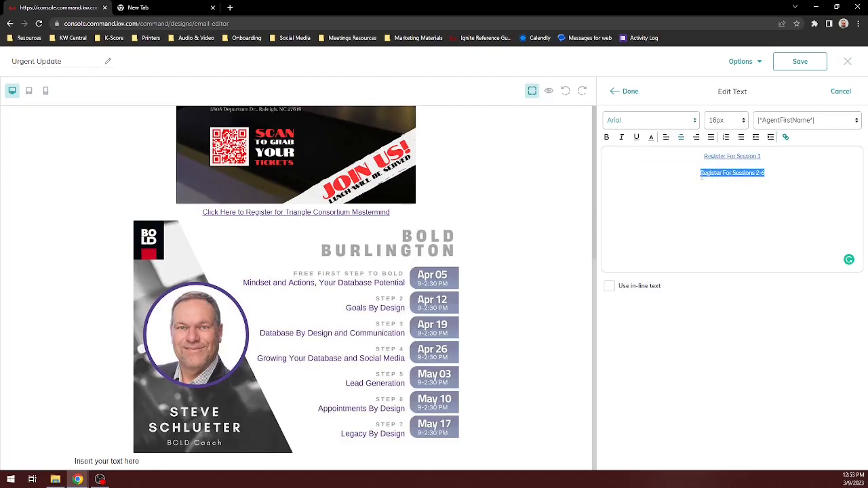
pyautogui.click(785, 137)
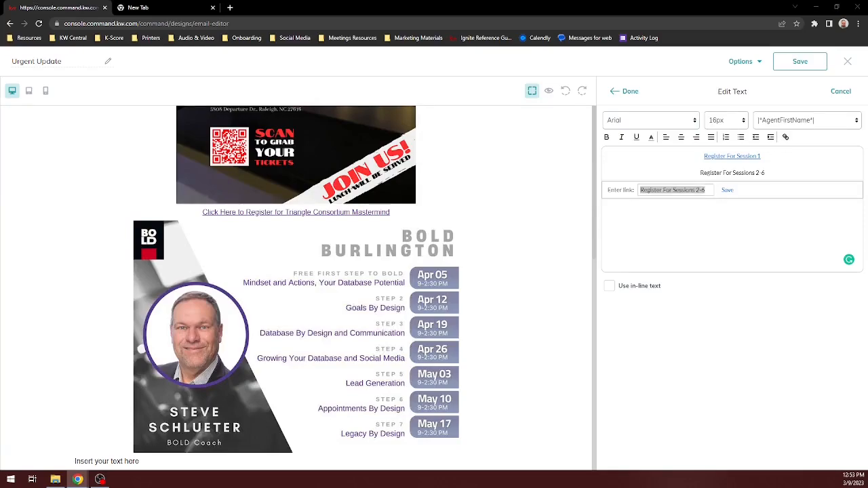
pyautogui.rightClick(681, 187)
pyautogui.click(712, 236)
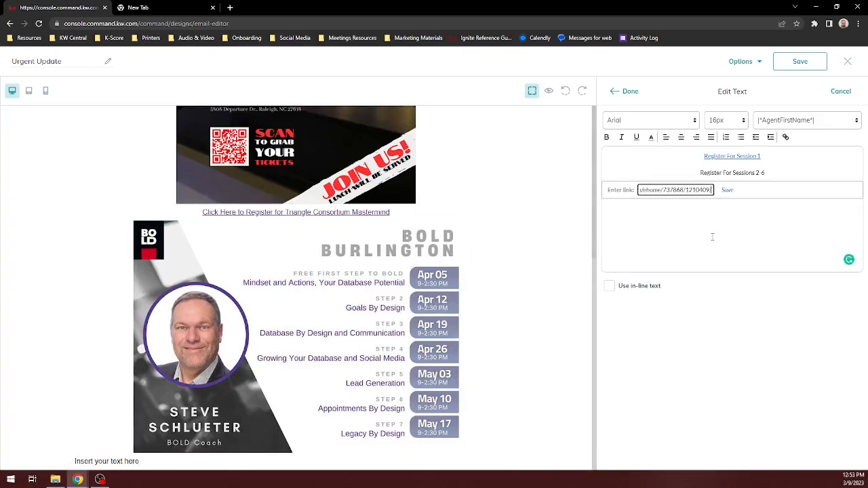
pyautogui.click(727, 191)
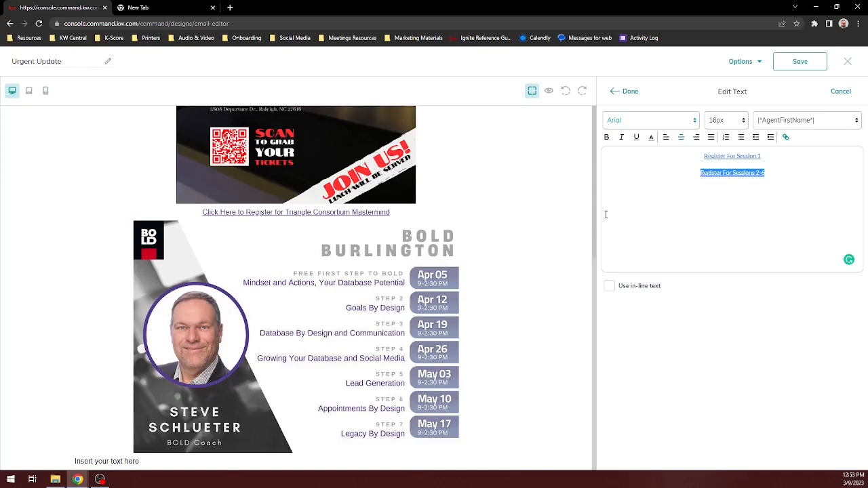
pyautogui.click(630, 91)
# Review the whole email, preview it in tablet and mobile layouts, and close the preview
pyautogui.scroll(-1, 415, 383)
pyautogui.scroll(5, 415, 383)
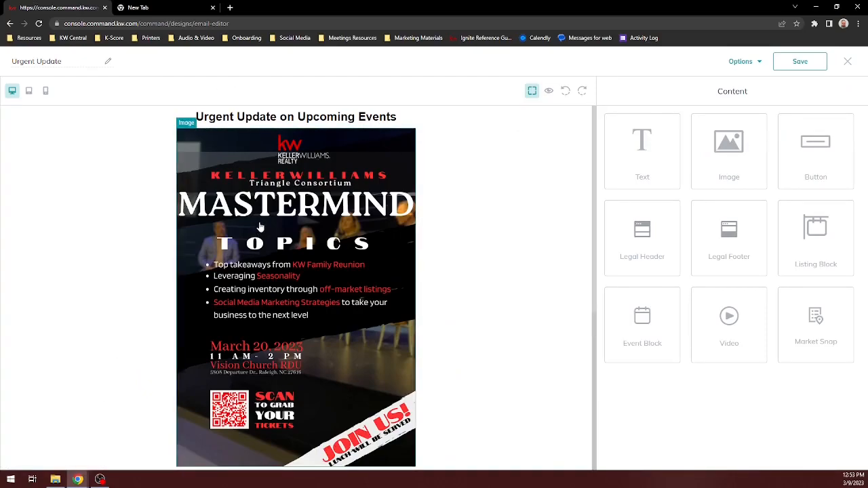
pyautogui.scroll(-4, 259, 230)
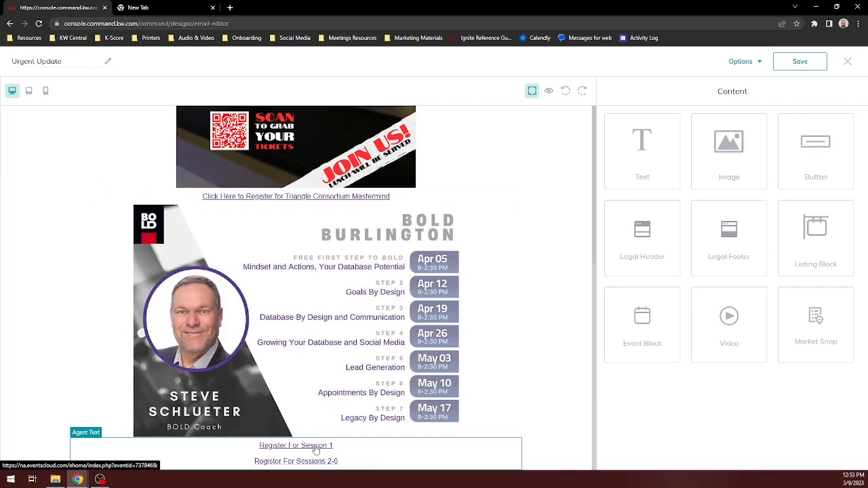
pyautogui.scroll(4, 532, 222)
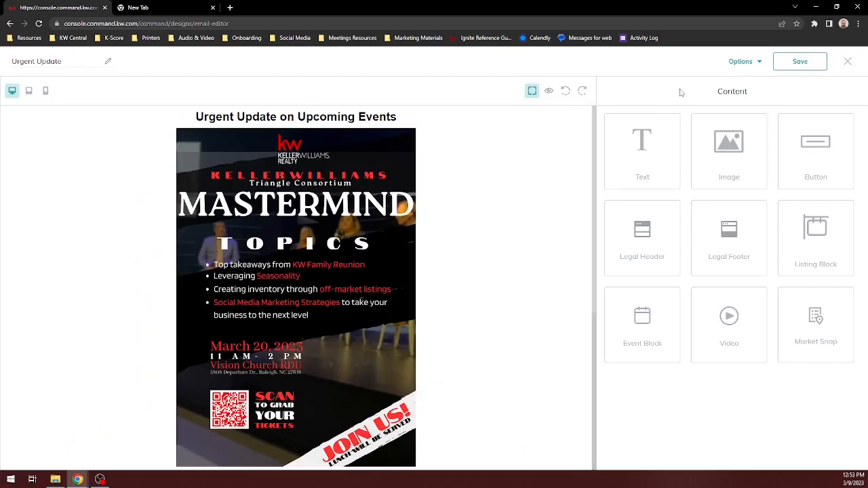
pyautogui.click(747, 65)
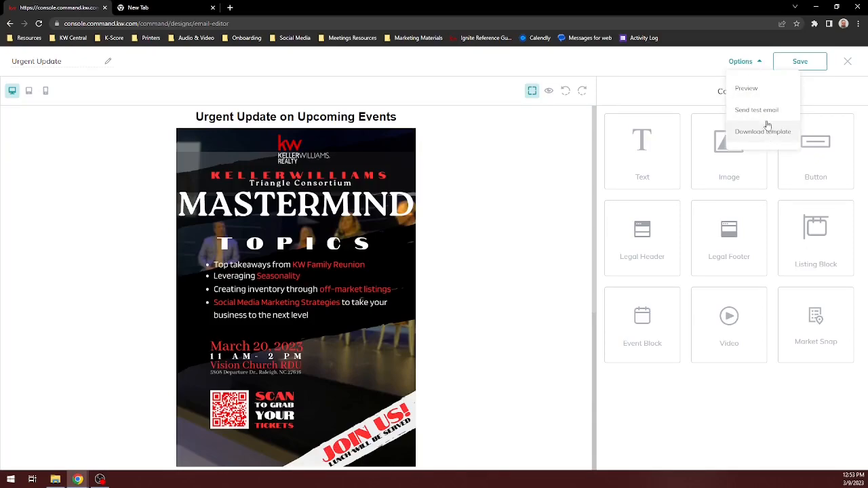
pyautogui.click(747, 89)
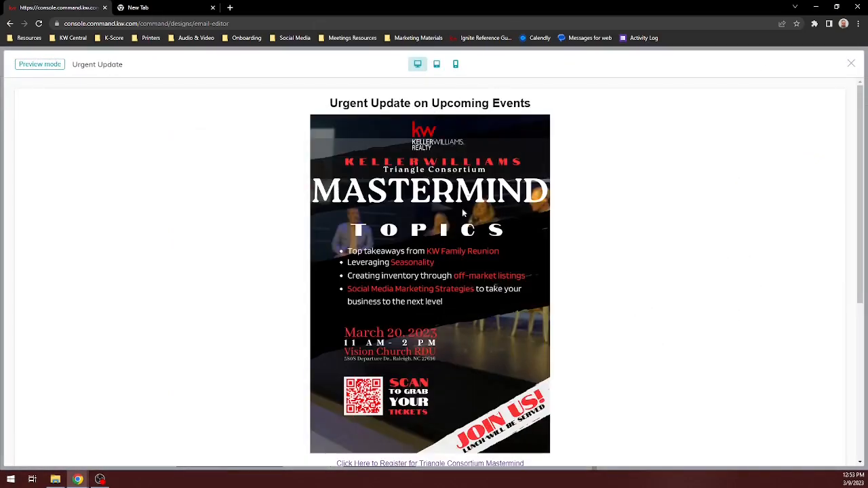
pyautogui.click(436, 64)
pyautogui.click(455, 65)
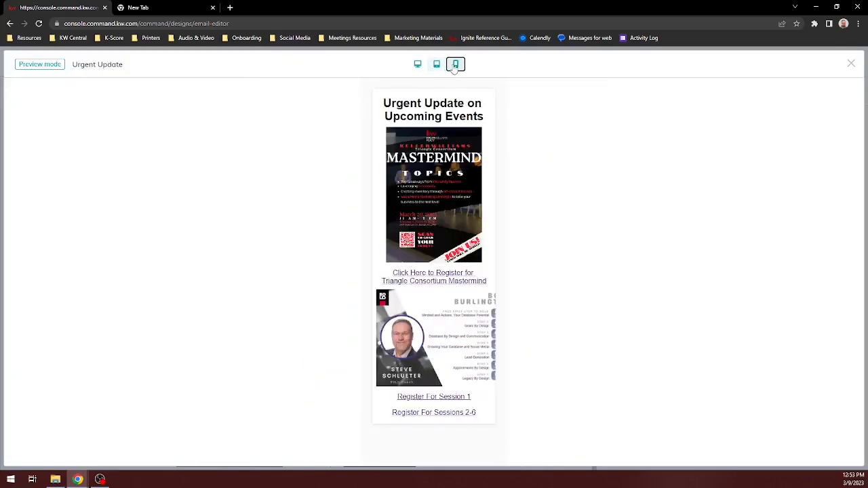
pyautogui.click(417, 64)
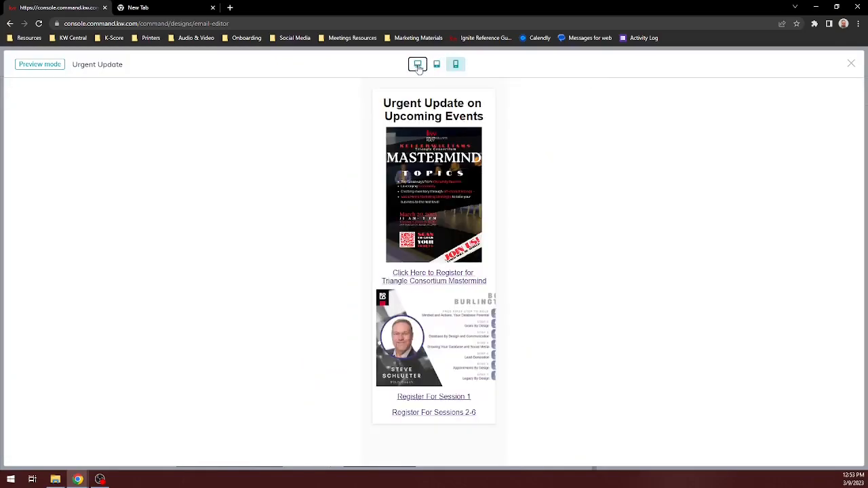
pyautogui.click(851, 63)
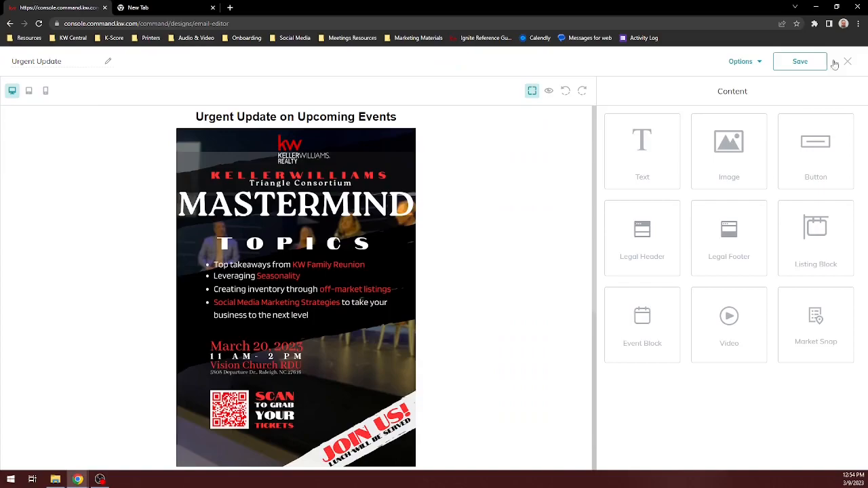
# Send a test email of the design to the sender's own email address
pyautogui.click(758, 63)
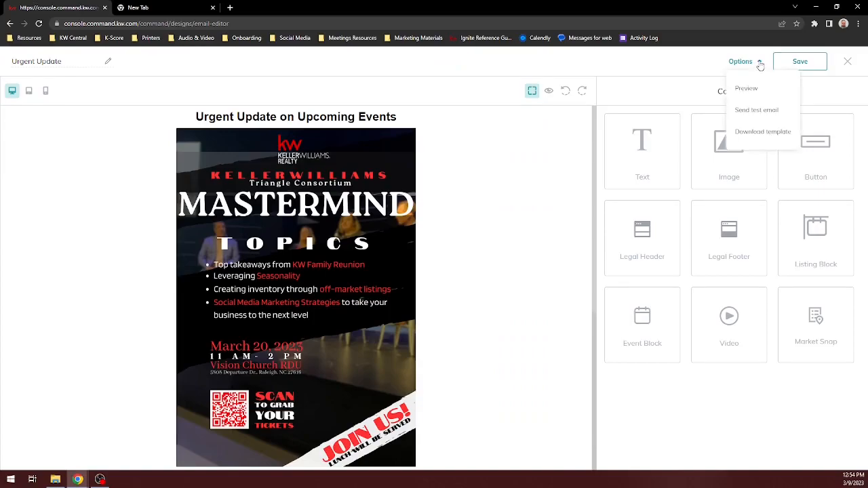
pyautogui.click(763, 116)
pyautogui.click(406, 259)
pyautogui.click(413, 288)
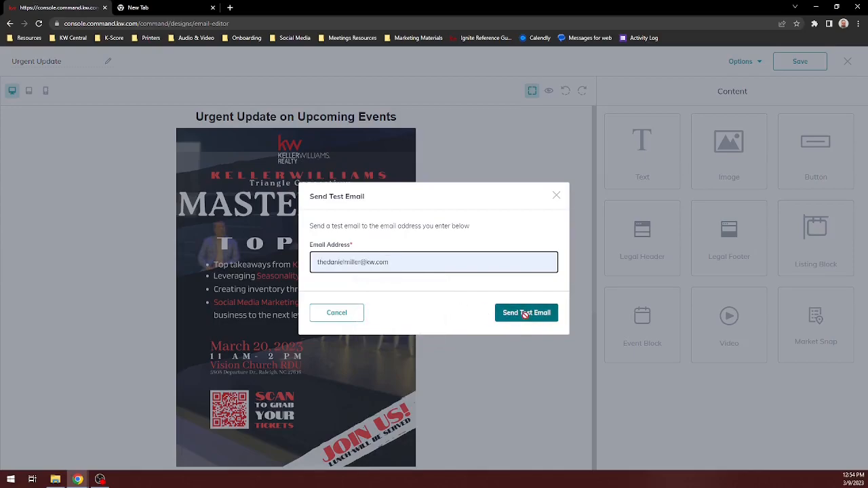
pyautogui.click(527, 315)
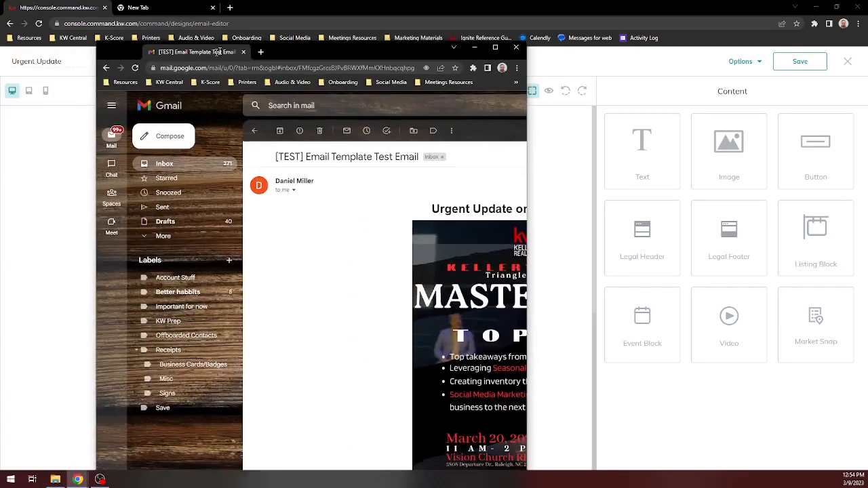
# Review the received test email in Gmail and open its Mastermind, Session 1 and Sessions 2-6 registration links in new tabs
pyautogui.scroll(-4, 413, 238)
pyautogui.scroll(-2, 414, 238)
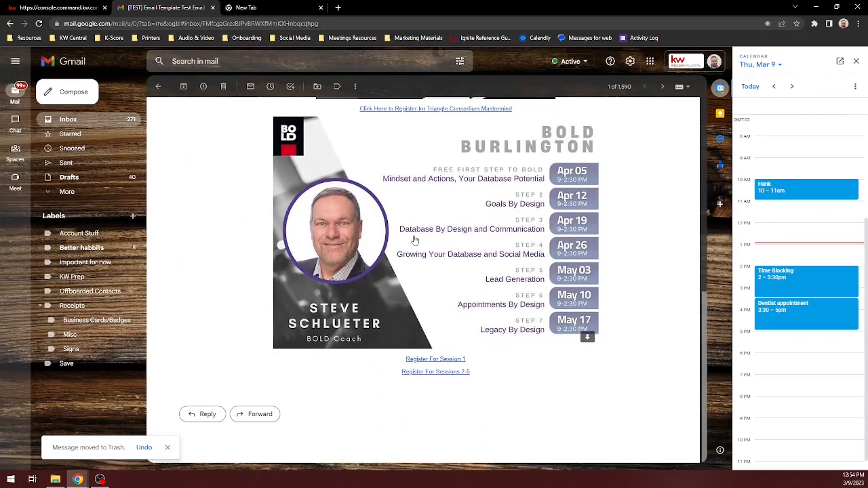
pyautogui.scroll(5, 457, 304)
pyautogui.scroll(-4, 420, 200)
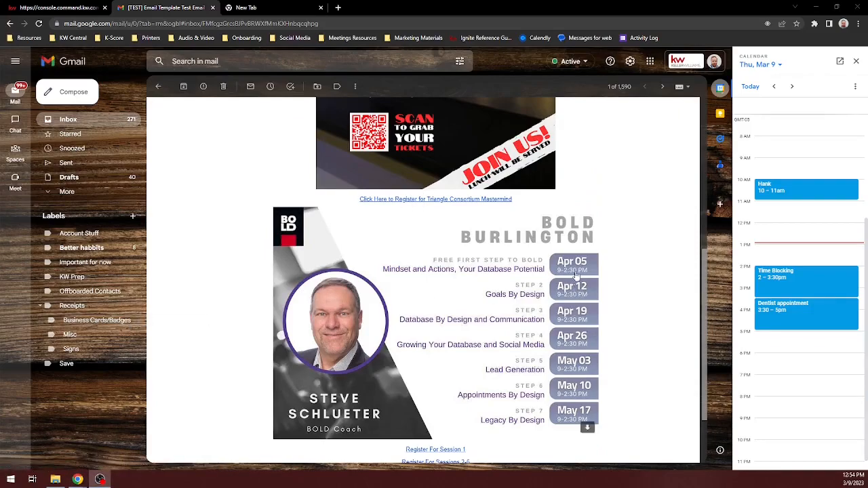
pyautogui.rightClick(476, 202)
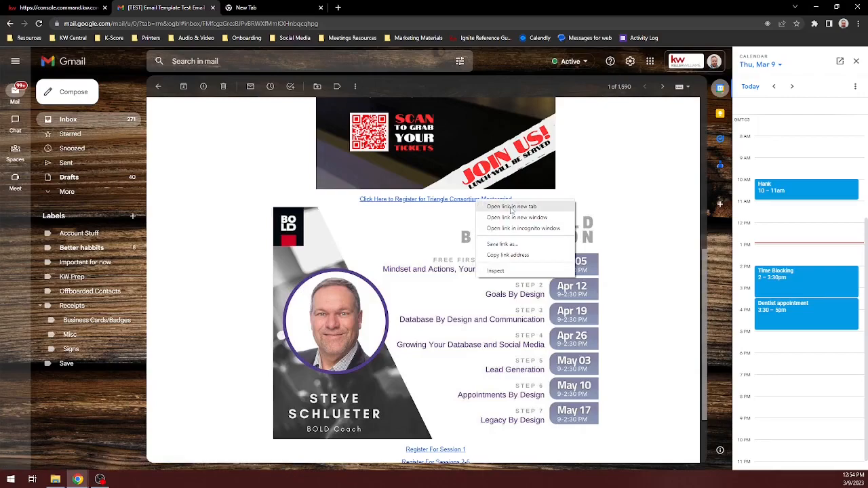
pyautogui.click(509, 206)
pyautogui.scroll(-1, 448, 392)
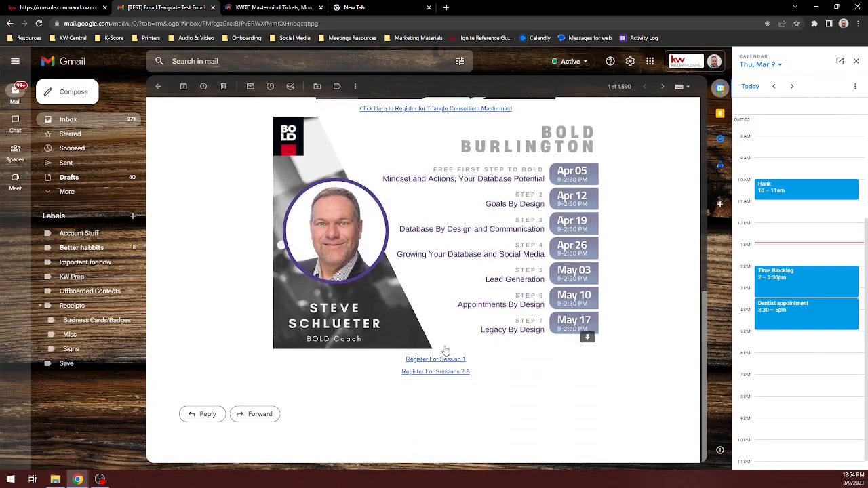
pyautogui.rightClick(449, 358)
pyautogui.click(470, 363)
pyautogui.rightClick(473, 375)
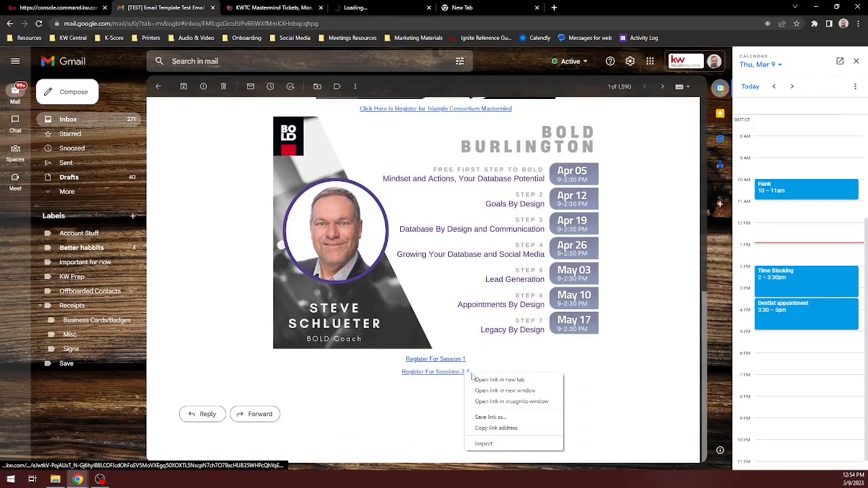
pyautogui.click(479, 380)
# Check the opened Mastermind and BOLD registration pages, and close them along with the test email
pyautogui.click(263, 10)
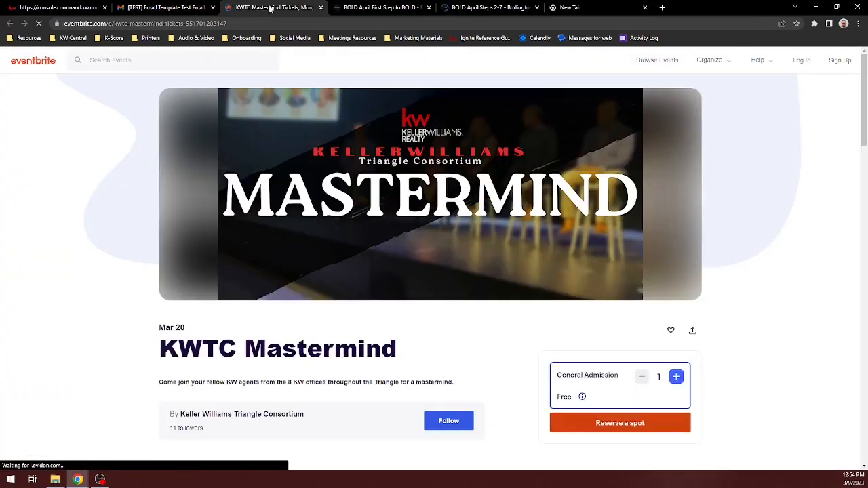
pyautogui.click(494, 8)
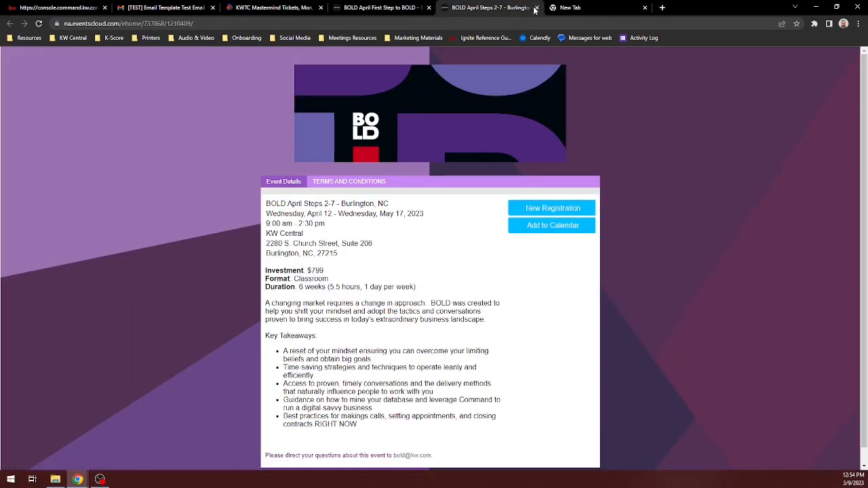
pyautogui.click(321, 10)
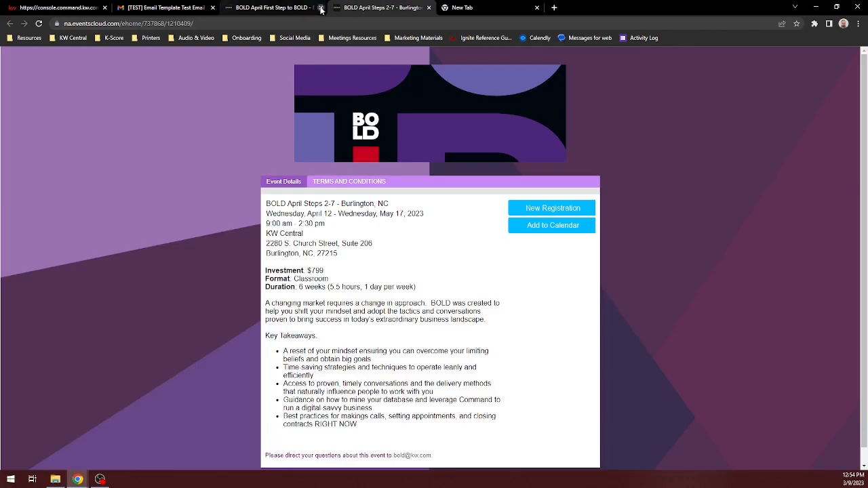
pyautogui.click(322, 10)
pyautogui.click(321, 10)
pyautogui.click(321, 9)
pyautogui.click(212, 7)
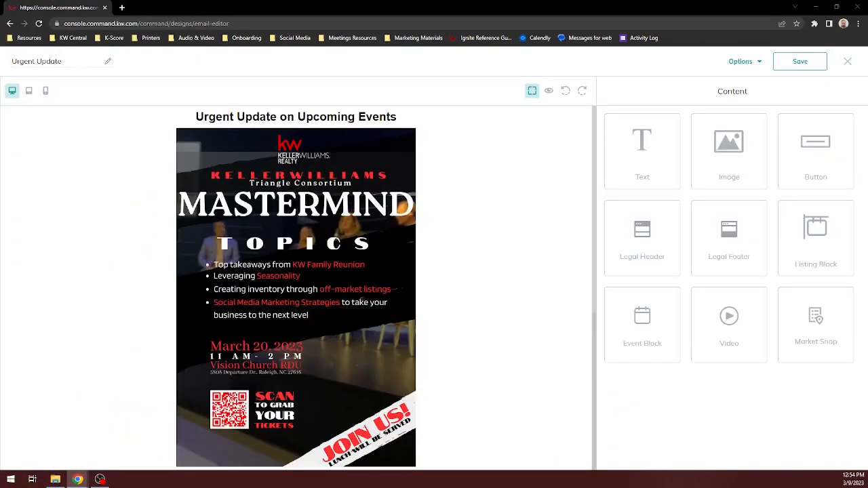
# Save the "Urgent Update" design and exit the email editor, keeping the changes
pyautogui.click(801, 65)
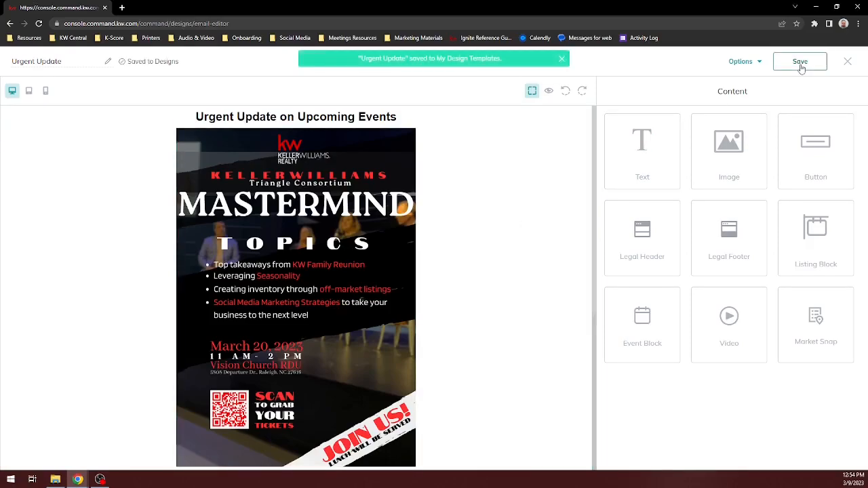
pyautogui.click(848, 61)
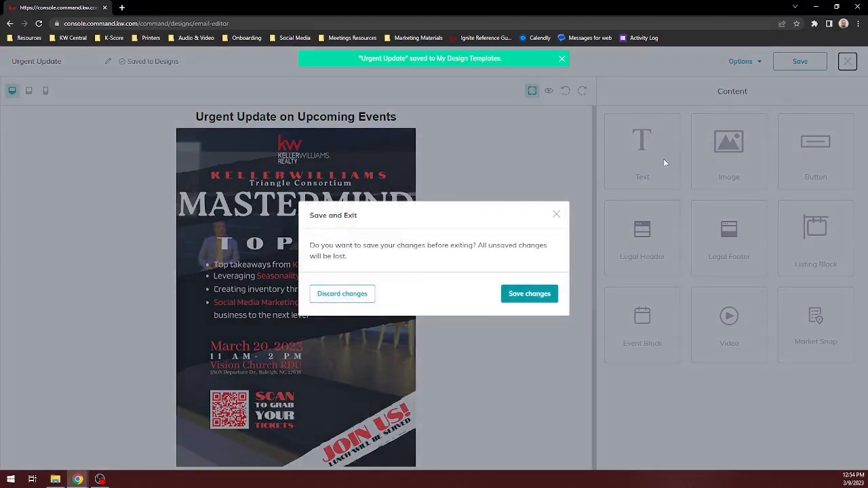
pyautogui.click(517, 299)
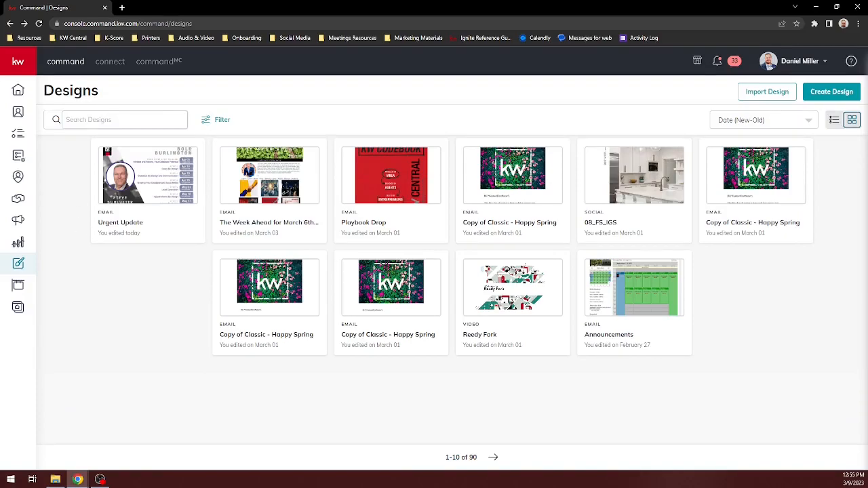
# Create an email campaign named "Urgent Update Mastermind & Bold" with the goal Other
pyautogui.click(30, 228)
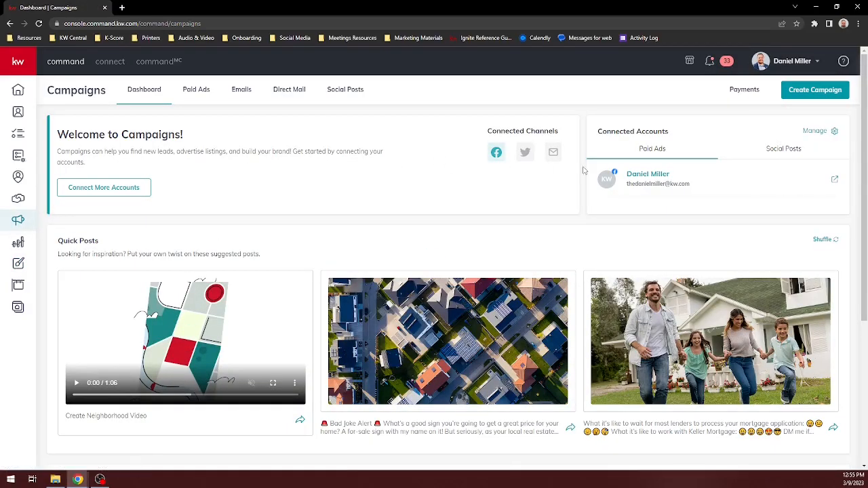
pyautogui.click(813, 91)
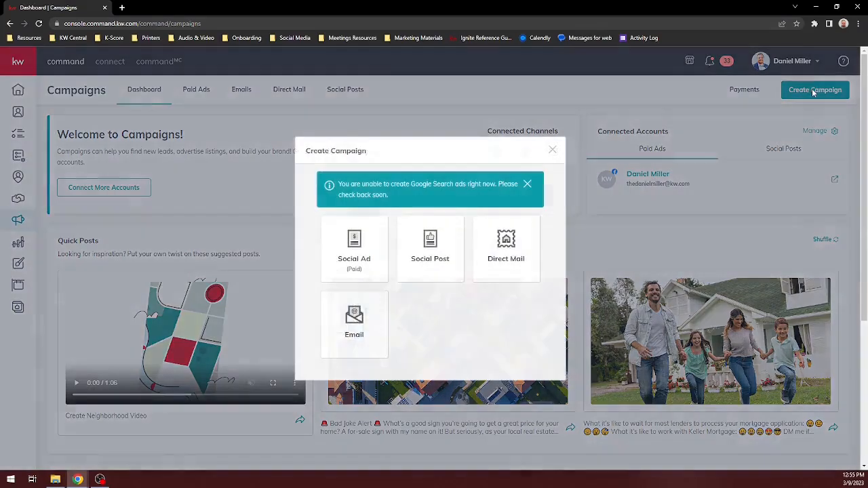
pyautogui.click(365, 335)
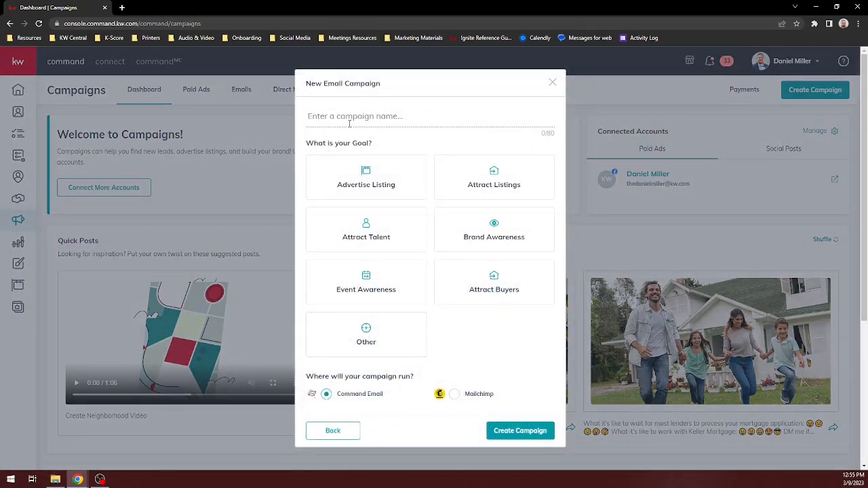
pyautogui.write('Urgent Update')
pyautogui.write('astermind &')
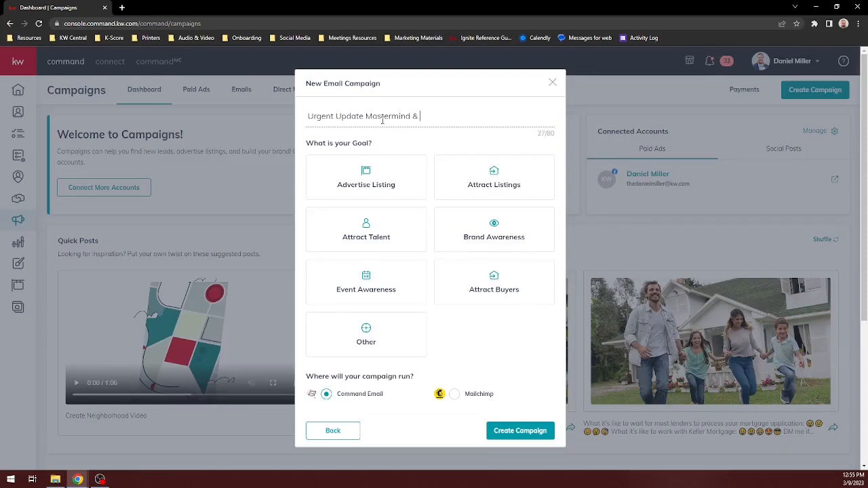
pyautogui.write(' Bold')
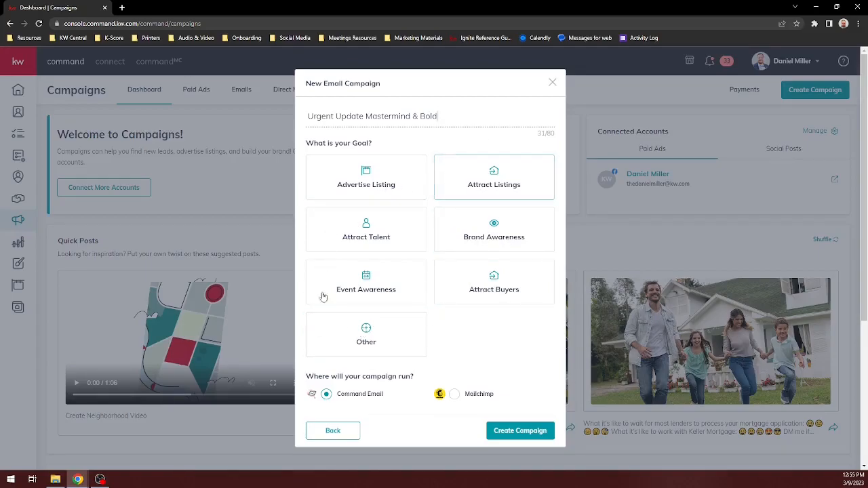
pyautogui.click(353, 334)
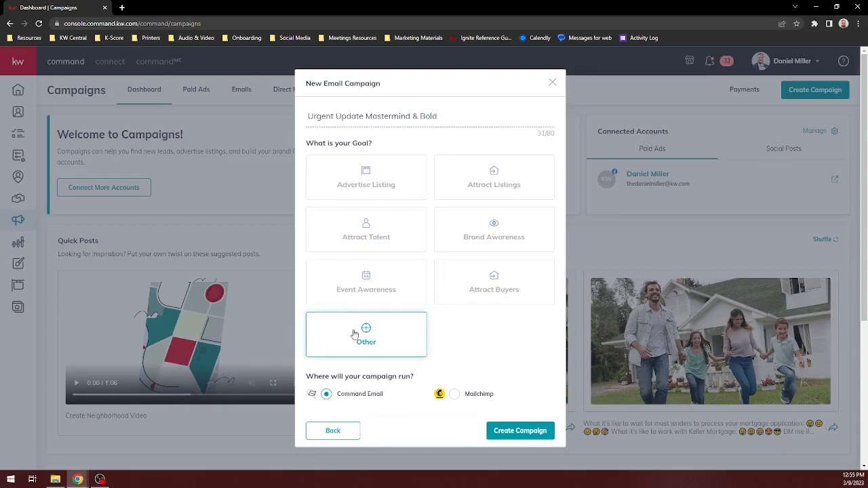
pyautogui.click(532, 433)
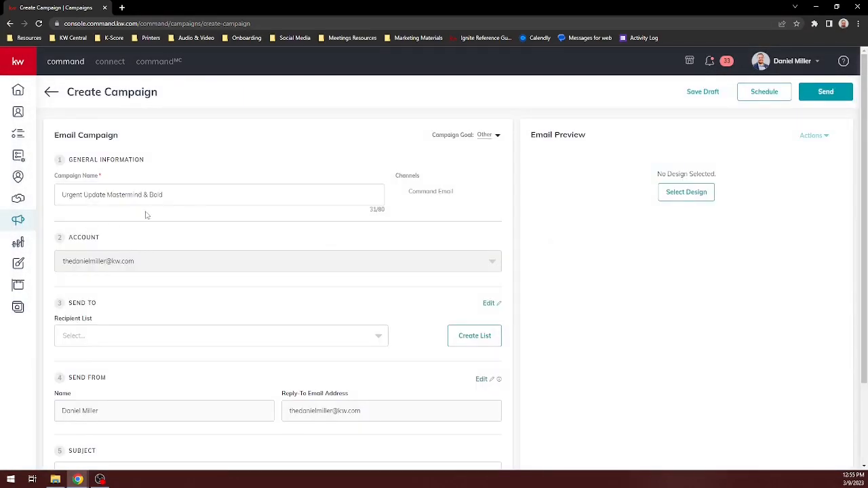
# Start a new recipient list named "All KW 832 Agents" and filter its contacts by the "mc832 agent" tag
pyautogui.scroll(-2, 159, 196)
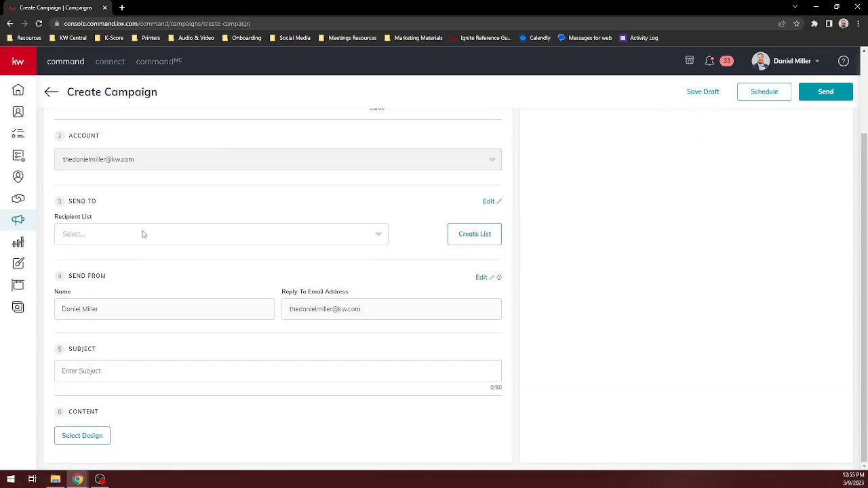
pyautogui.scroll(2, 156, 210)
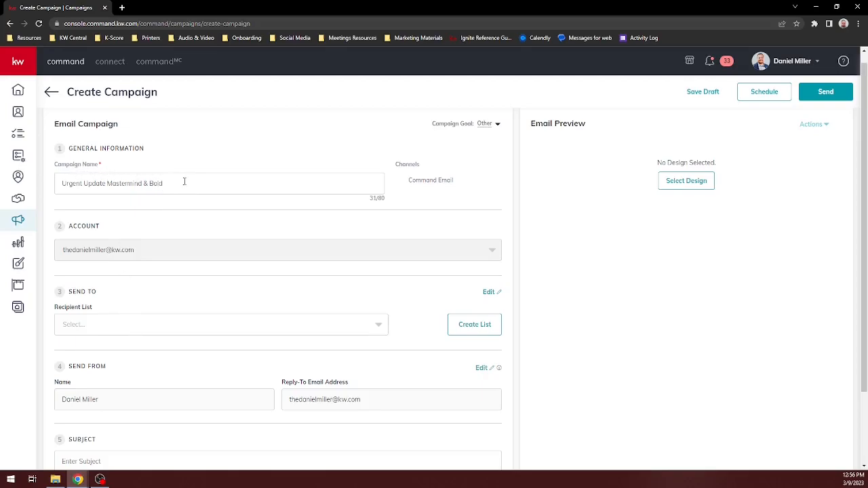
pyautogui.scroll(-1, 154, 249)
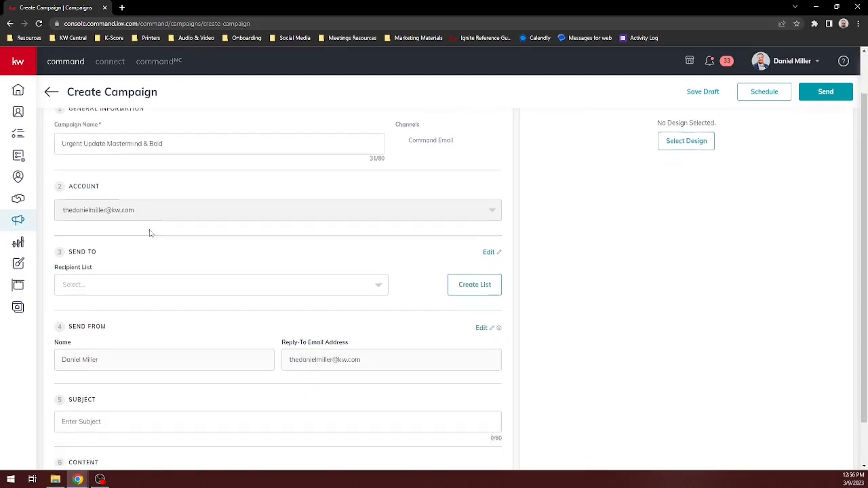
pyautogui.scroll(-2, 151, 233)
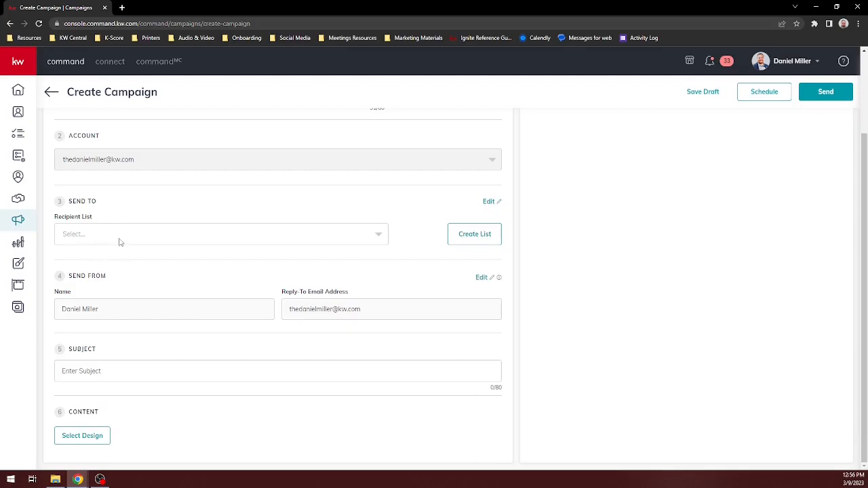
pyautogui.click(478, 237)
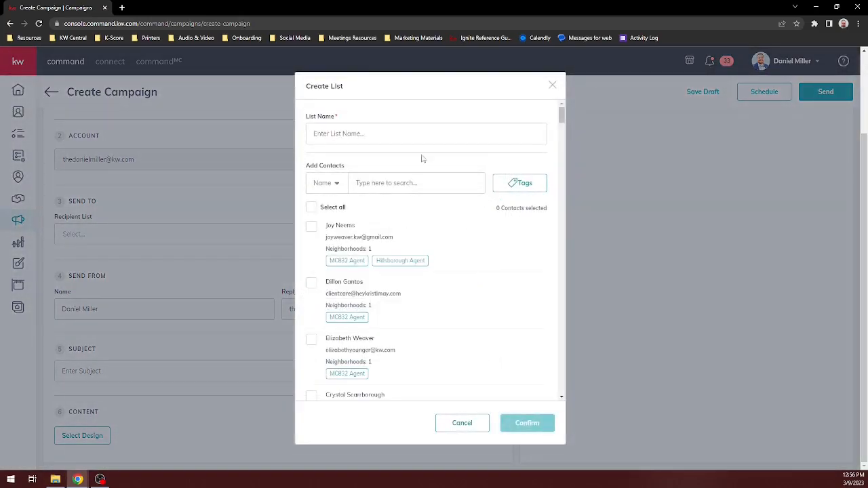
pyautogui.write('All KW 832 Agents')
pyautogui.click(513, 186)
pyautogui.scroll(-7, 512, 241)
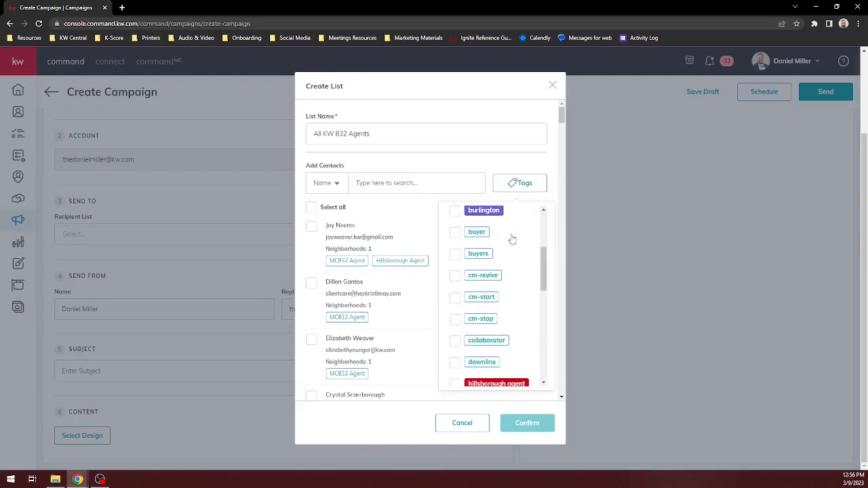
pyautogui.click(455, 223)
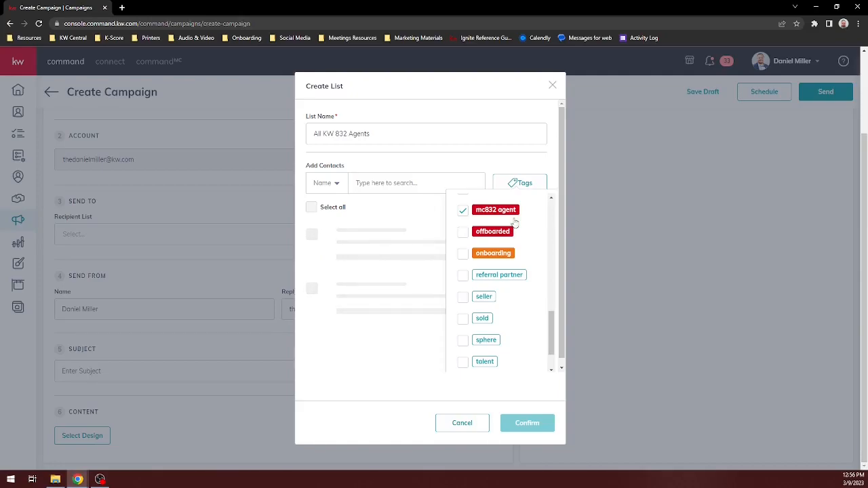
pyautogui.click(495, 173)
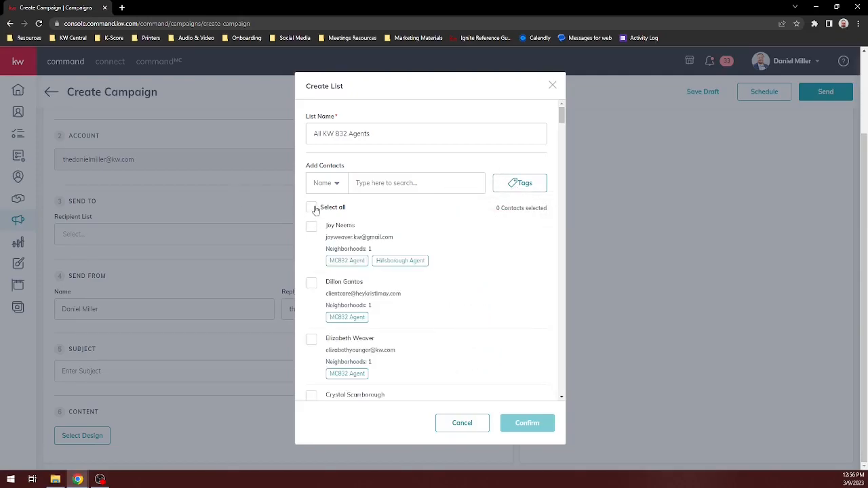
# Load all remaining tagged contacts, select every one of them, and confirm the recipient list
pyautogui.moveTo(562, 117); pyautogui.dragTo(562, 387)
pyautogui.click(427, 385)
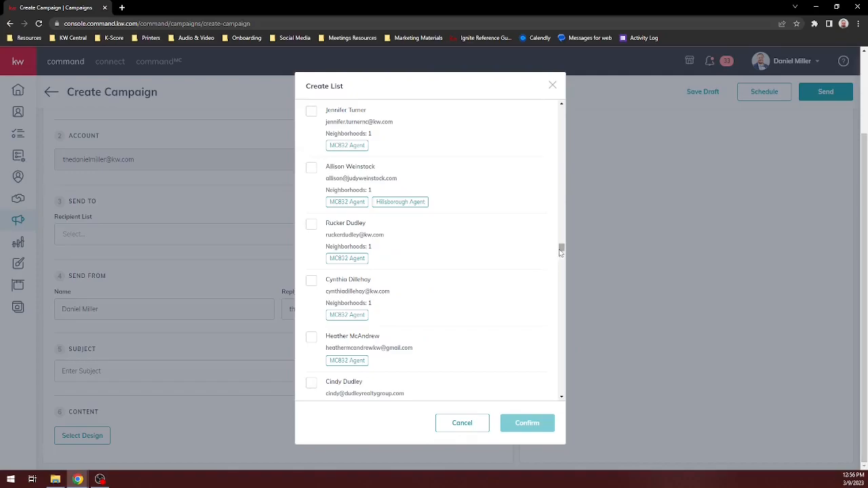
pyautogui.moveTo(562, 248); pyautogui.dragTo(562, 390)
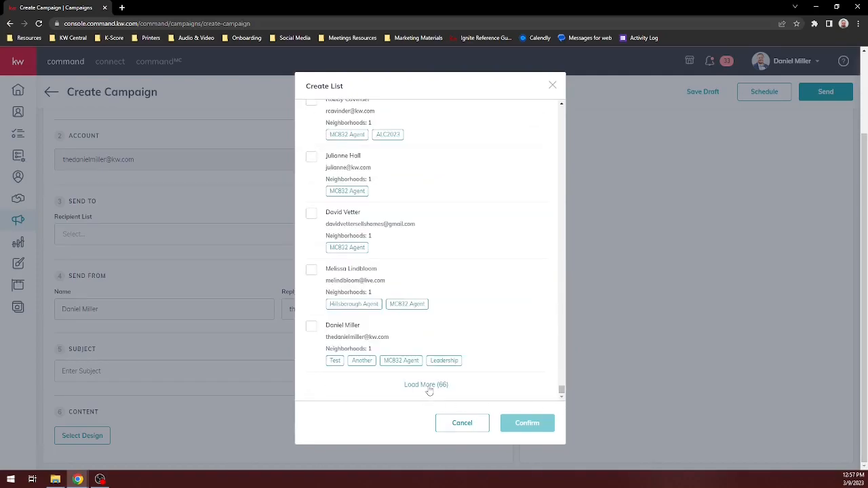
pyautogui.click(434, 385)
pyautogui.moveTo(560, 319); pyautogui.dragTo(561, 108)
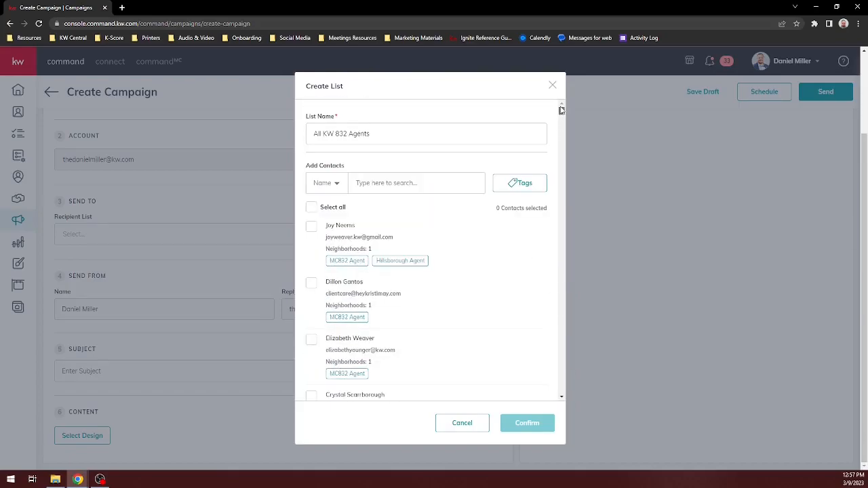
pyautogui.click(311, 208)
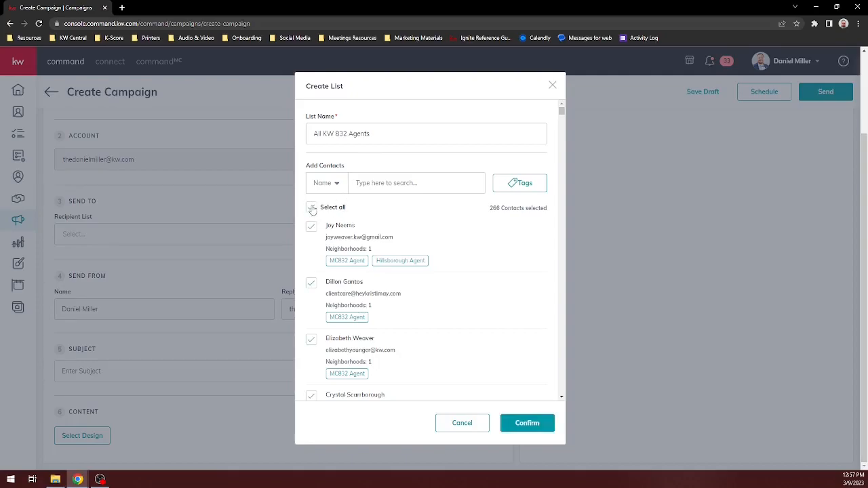
pyautogui.click(529, 424)
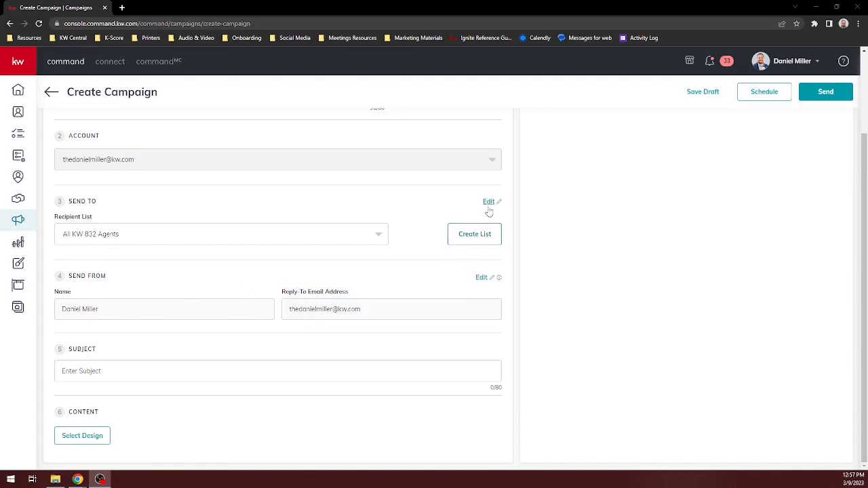
# Enter "Urgent Update on Upcoming Events" as the campaign's subject line
pyautogui.click(124, 372)
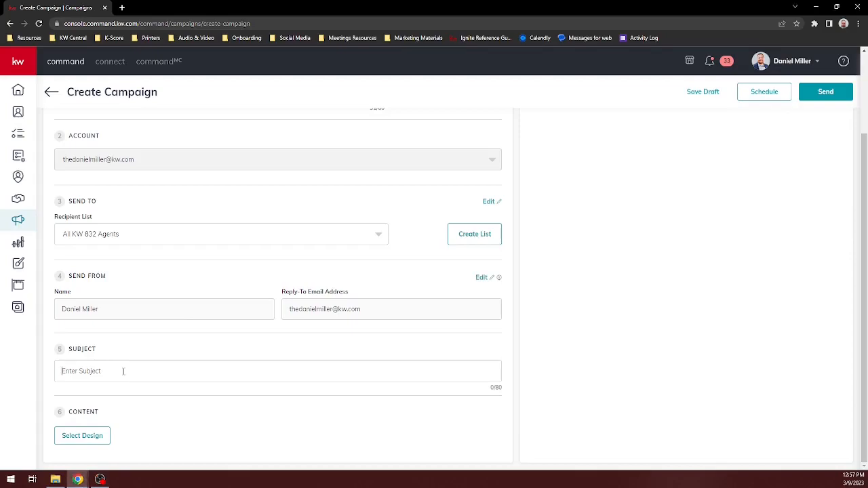
pyautogui.write('Urge')
pyautogui.write('nt Updat')
pyautogui.write('e on KW')
pyautogui.press('BackSpace')
pyautogui.press('BackSpace')
pyautogui.press('BackSpace')
pyautogui.press('BackSpace')
pyautogui.press('BackSpace')
pyautogui.press('BackSpace')
pyautogui.press('BackSpace')
pyautogui.press('BackSpace')
pyautogui.press('BackSpace')
pyautogui.press('BackSpace')
pyautogui.press('BackSpace')
pyautogui.press('BackSpace')
pyautogui.write('ing Events')
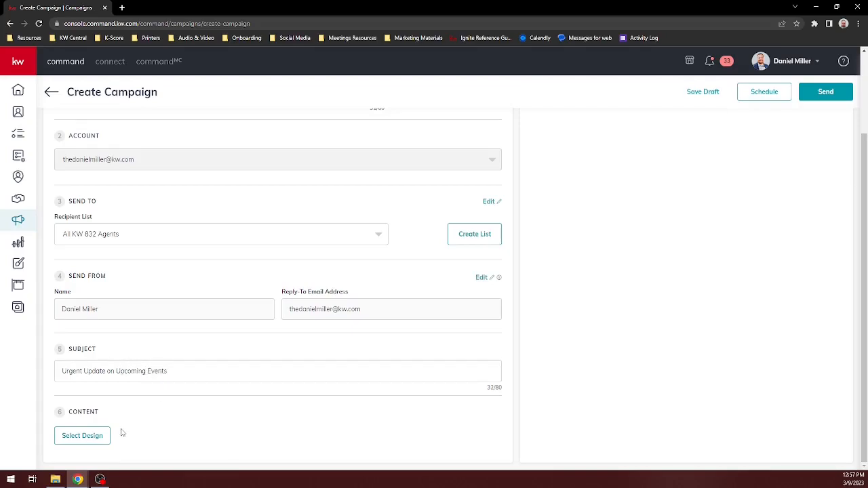
# Select the saved "Urgent Update" template as the campaign's content and review its flyers and registration links
pyautogui.click(82, 436)
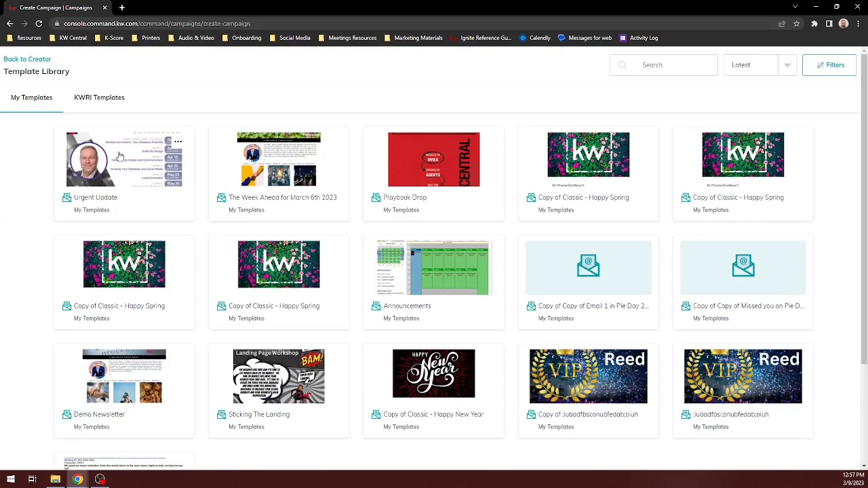
pyautogui.click(106, 178)
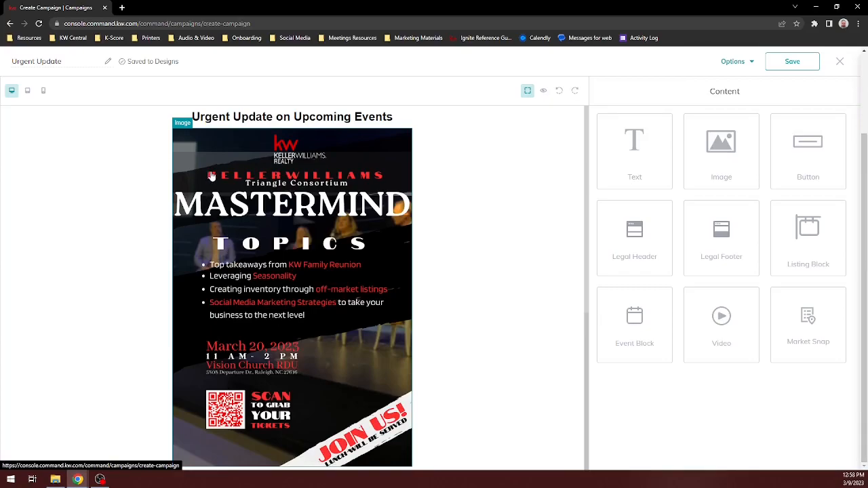
pyautogui.scroll(-4, 428, 228)
pyautogui.scroll(5, 444, 234)
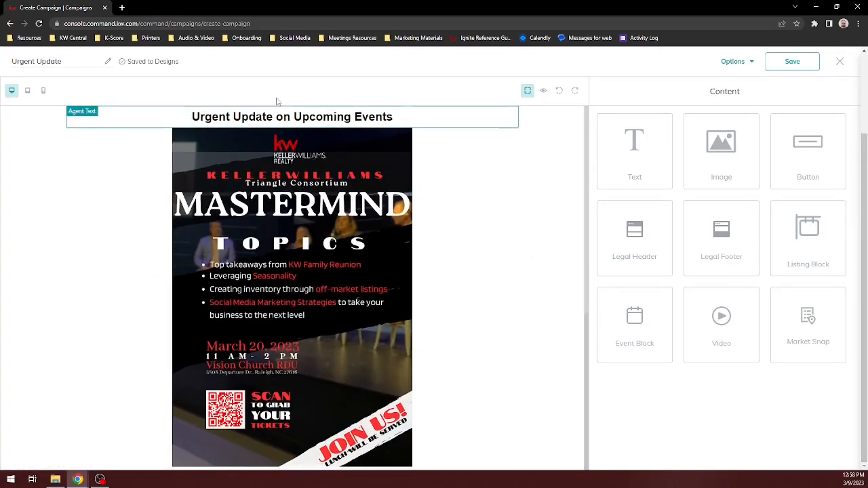
pyautogui.scroll(-4, 324, 119)
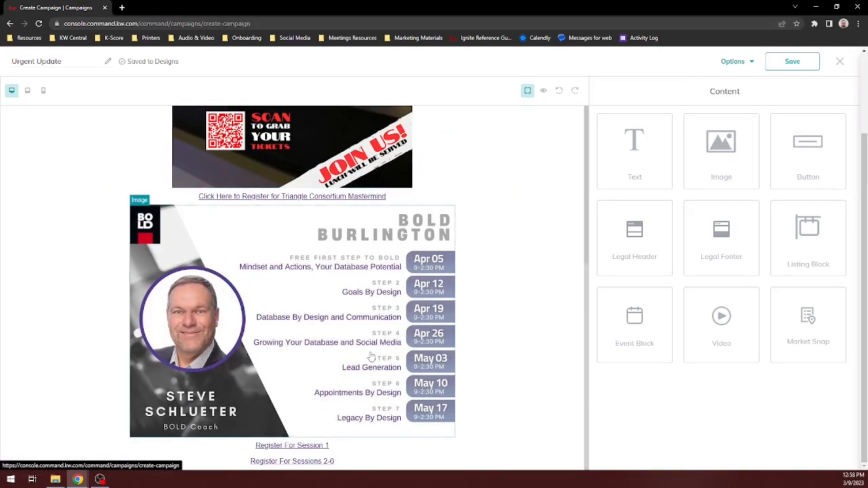
pyautogui.scroll(4, 287, 338)
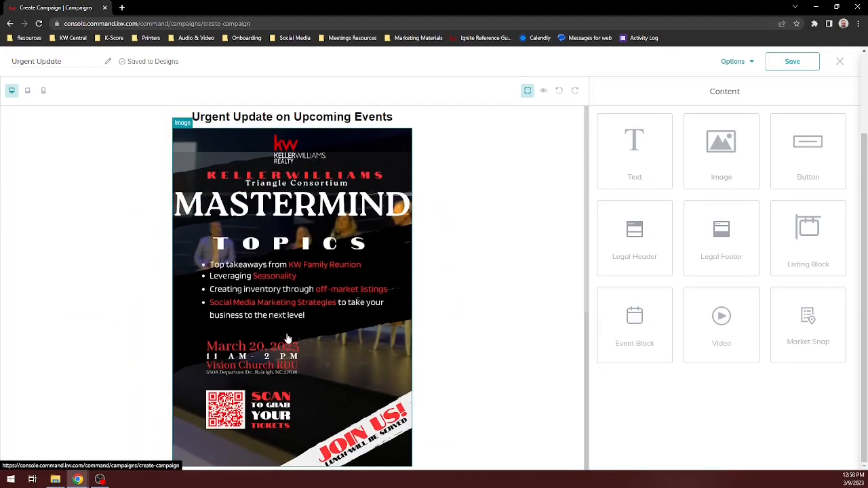
# Open the Mastermind flyer's image settings, save the "Urgent Update" design, and exit the editor keeping the changes
pyautogui.click(347, 228)
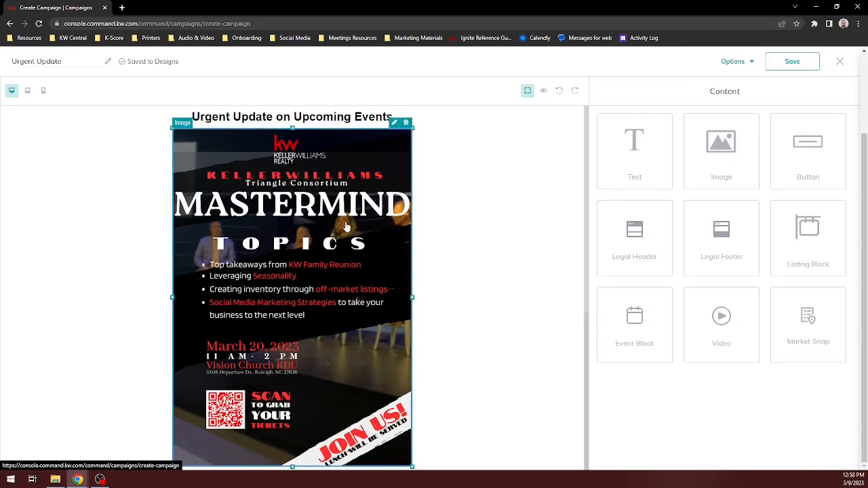
pyautogui.click(393, 124)
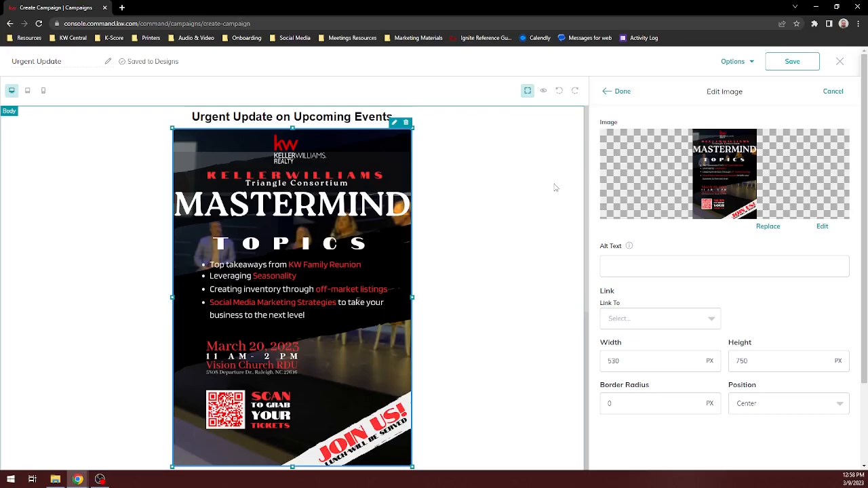
pyautogui.click(789, 64)
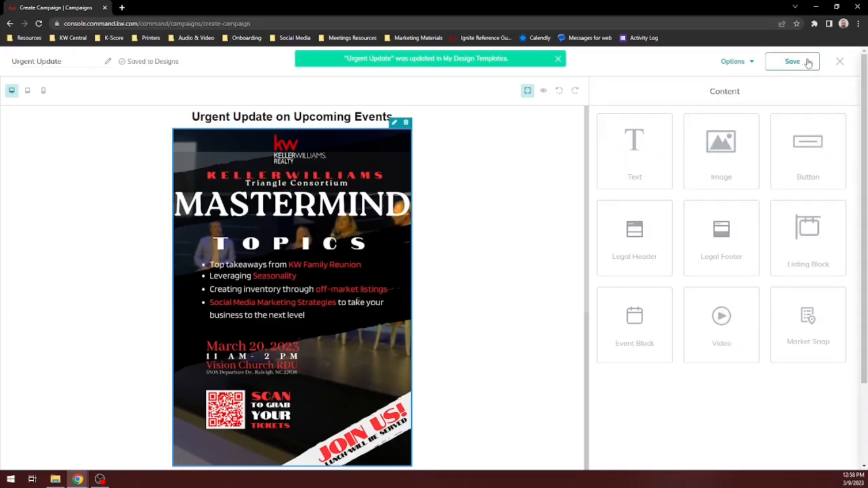
pyautogui.click(841, 62)
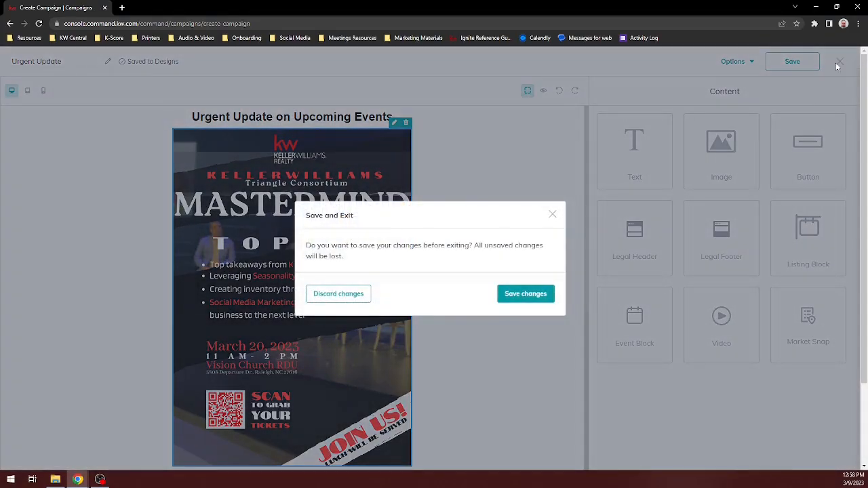
pyautogui.click(535, 297)
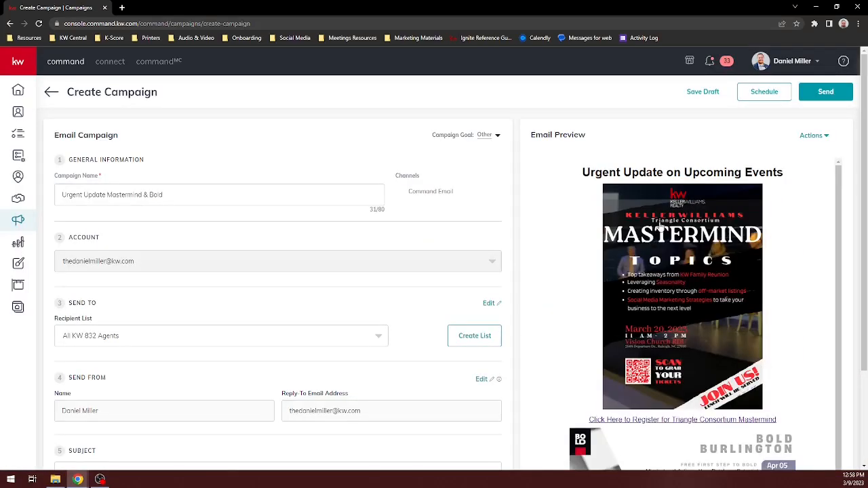
# Review the campaign's email preview and check the scheduling options without scheduling a send
pyautogui.scroll(-1, 713, 193)
pyautogui.scroll(-3, 713, 194)
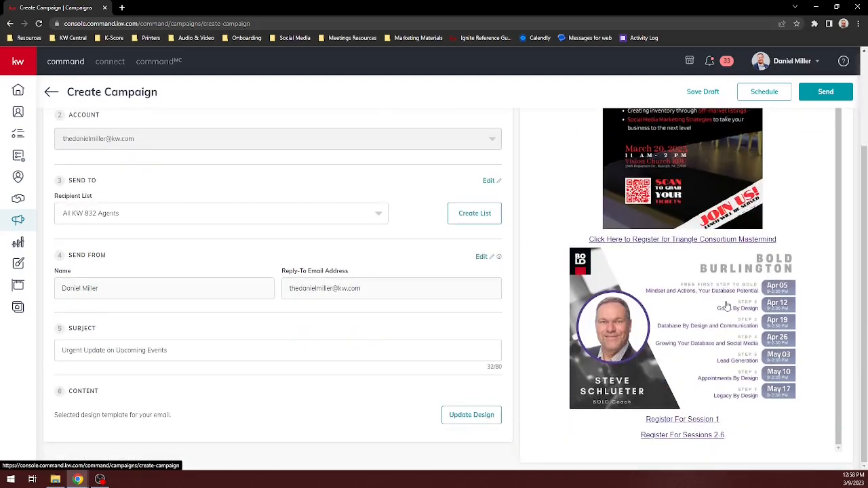
pyautogui.scroll(1, 713, 336)
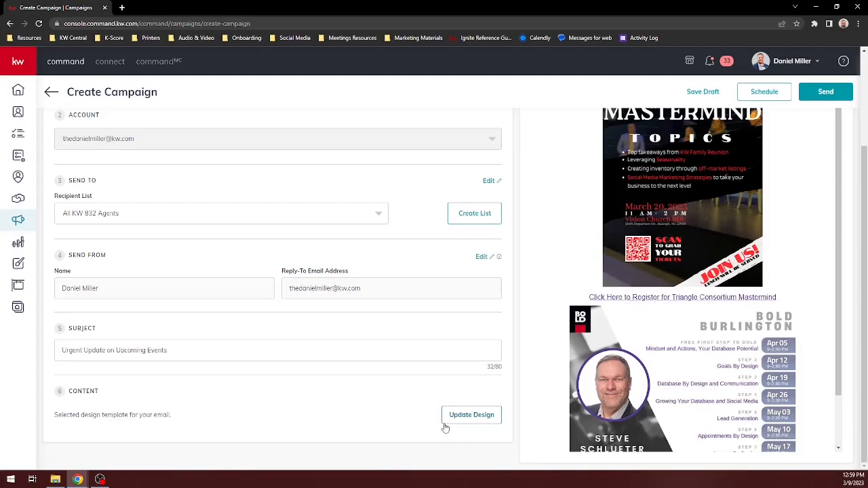
pyautogui.click(764, 93)
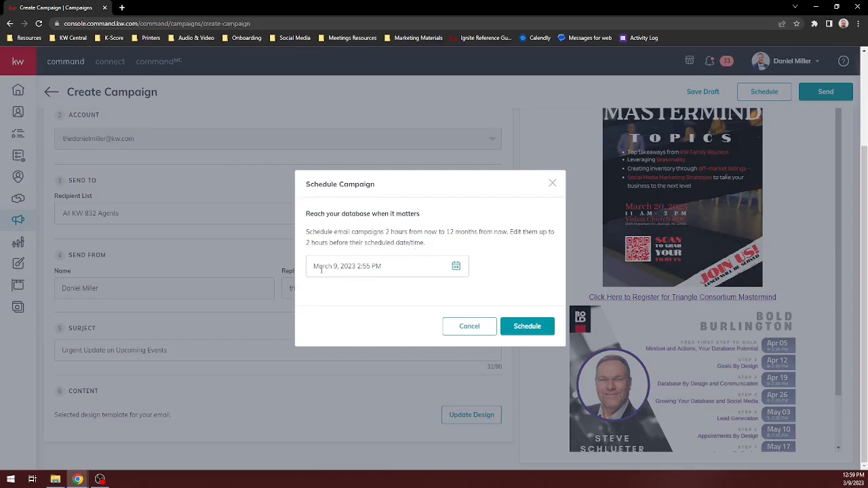
pyautogui.click(470, 326)
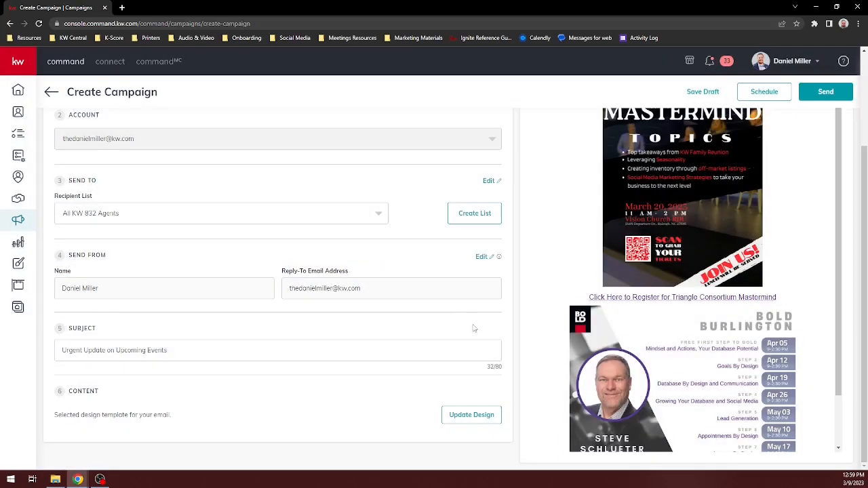
# Check the send preview and send the campaign immediately to the "All KW 832 Agents" list
pyautogui.click(827, 92)
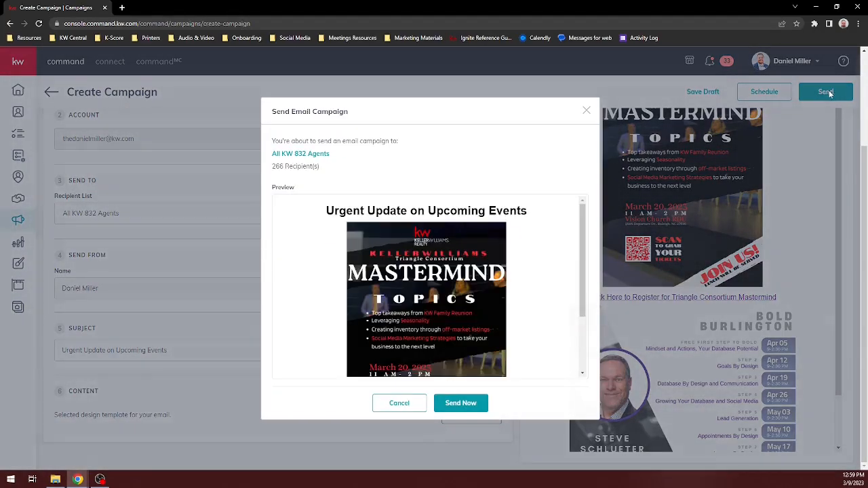
pyautogui.moveTo(581, 224)
pyautogui.mouseDown()
pyautogui.moveTo(584, 326)
pyautogui.moveTo(583, 212)
pyautogui.moveTo(577, 355)
pyautogui.moveTo(568, 216)
pyautogui.mouseUp()
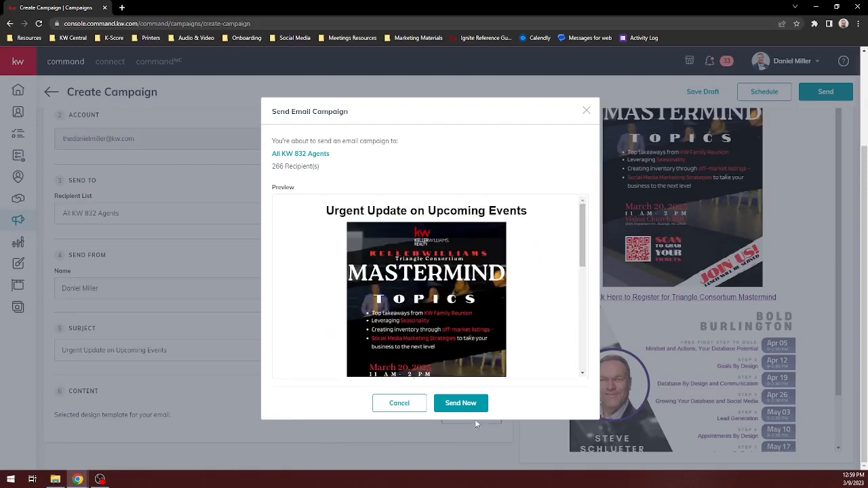
pyautogui.click(461, 403)
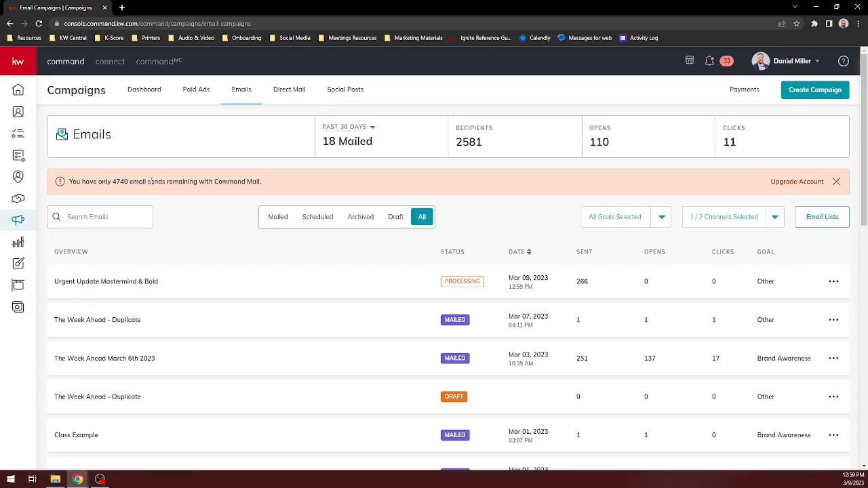
# Return to the home dashboard, reopen the email campaigns list, and review the campaigns' status, opens and clicks
pyautogui.click(23, 94)
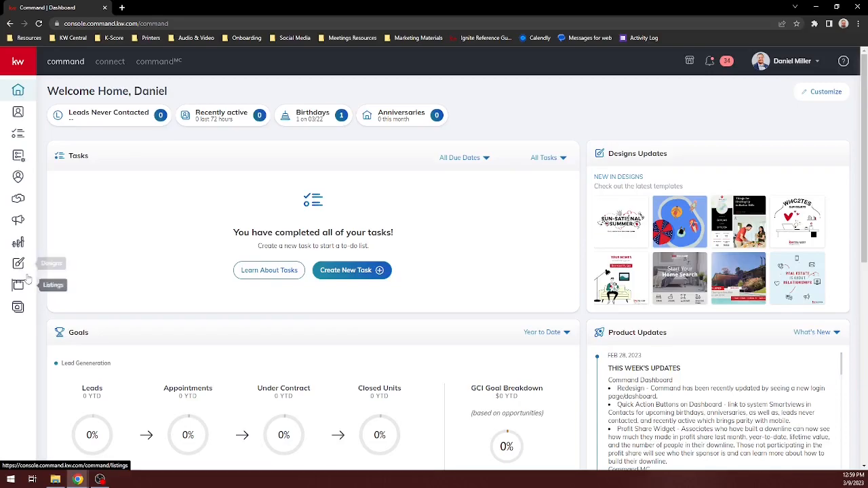
pyautogui.click(18, 221)
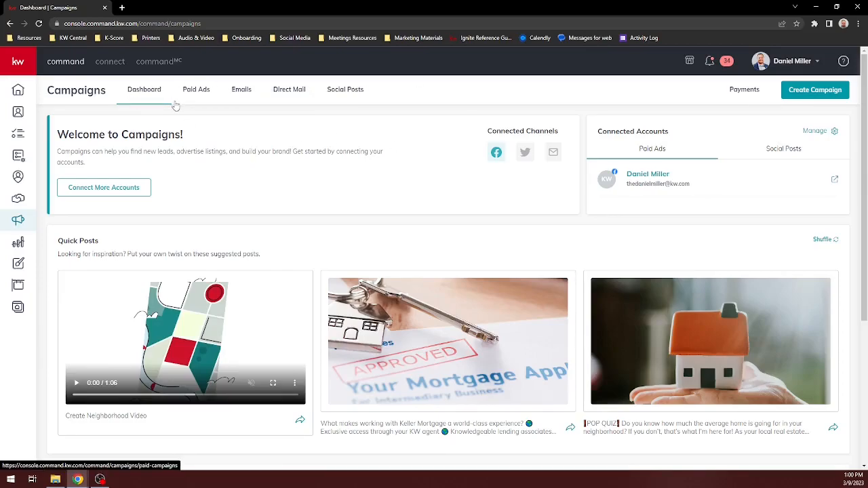
pyautogui.click(243, 93)
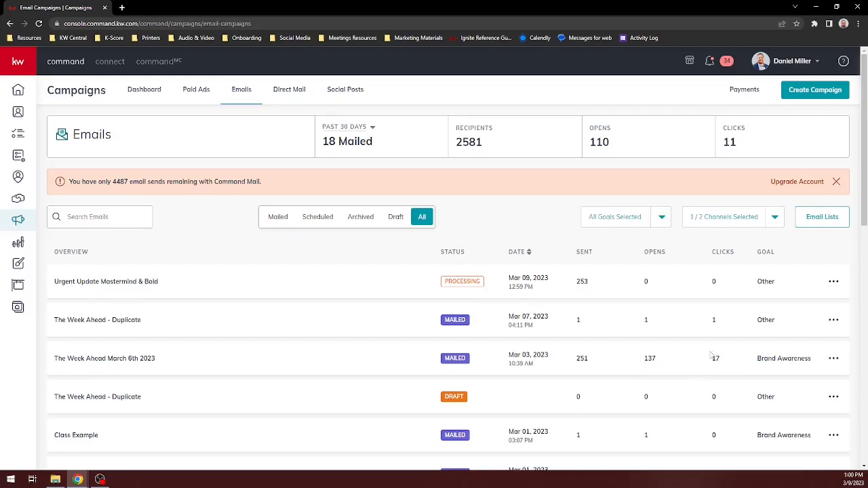
pyautogui.scroll(-2, 675, 335)
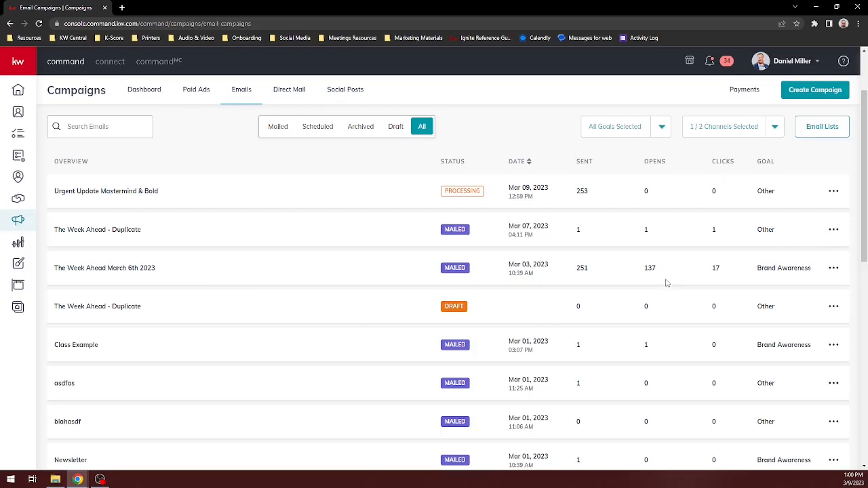
pyautogui.scroll(2, 661, 268)
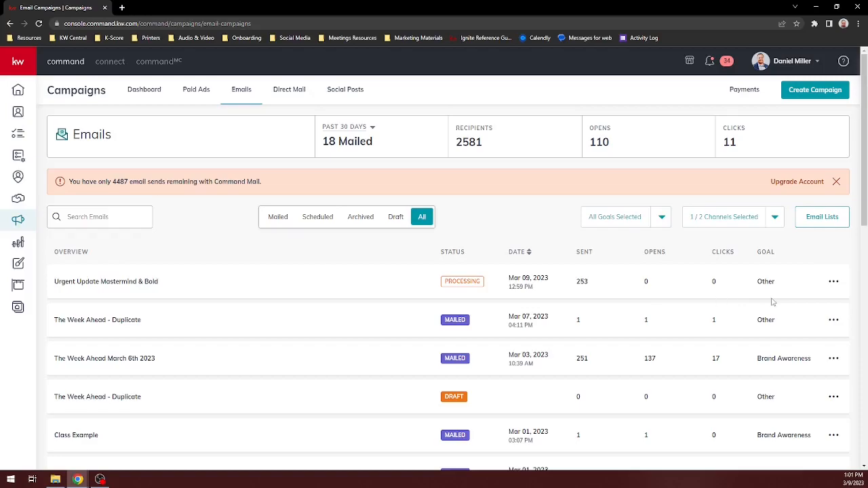
# Examine the sent, opened, clicked, not sent and not opened recipients of "The Week Ahead March 6th 2023", and return to the campaigns list
pyautogui.click(110, 358)
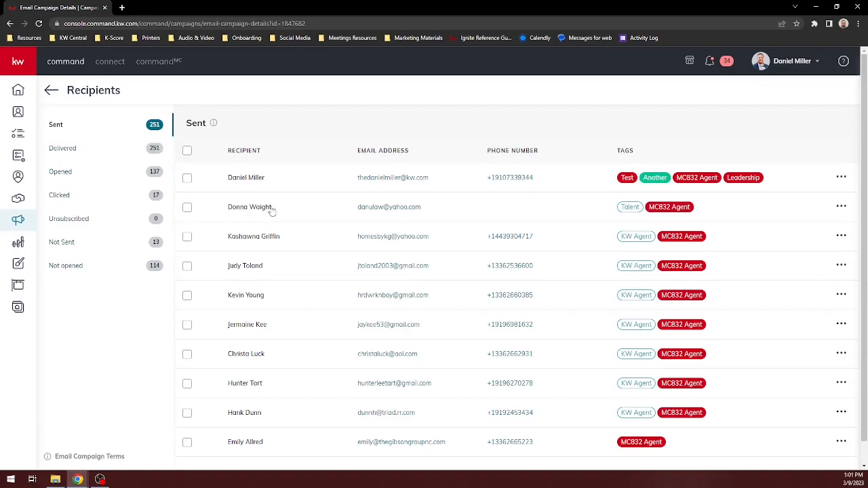
pyautogui.click(61, 172)
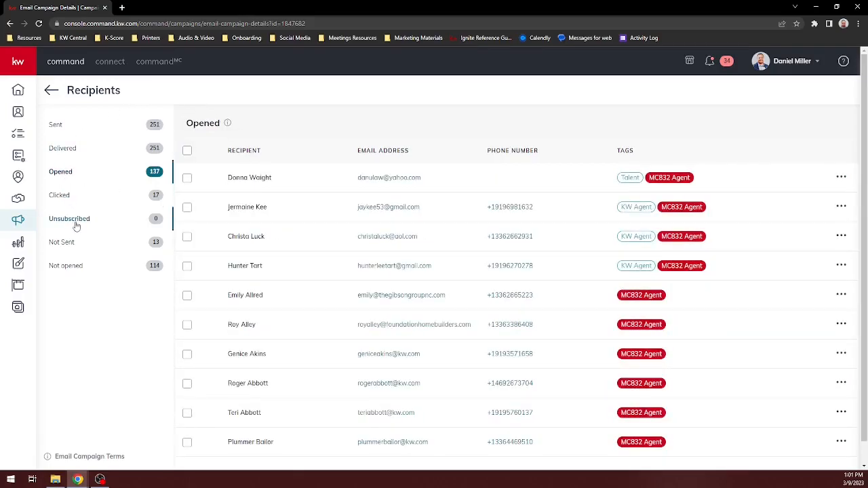
pyautogui.click(59, 195)
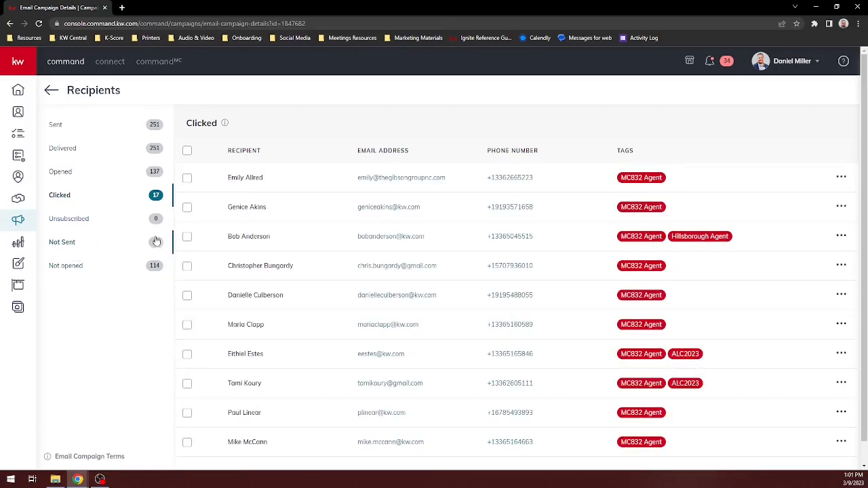
pyautogui.click(64, 242)
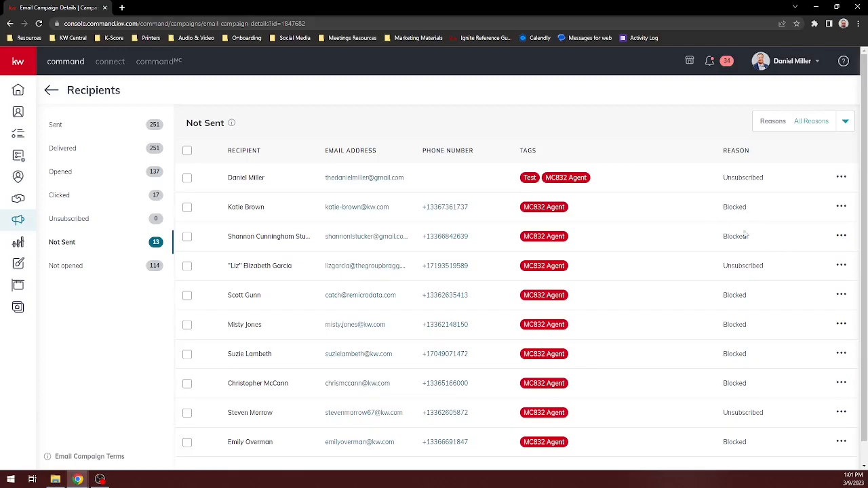
pyautogui.click(74, 269)
pyautogui.click(52, 90)
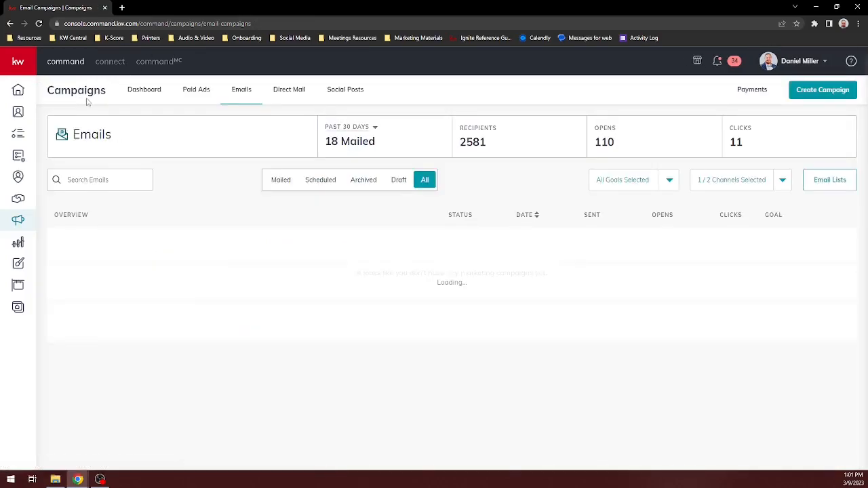